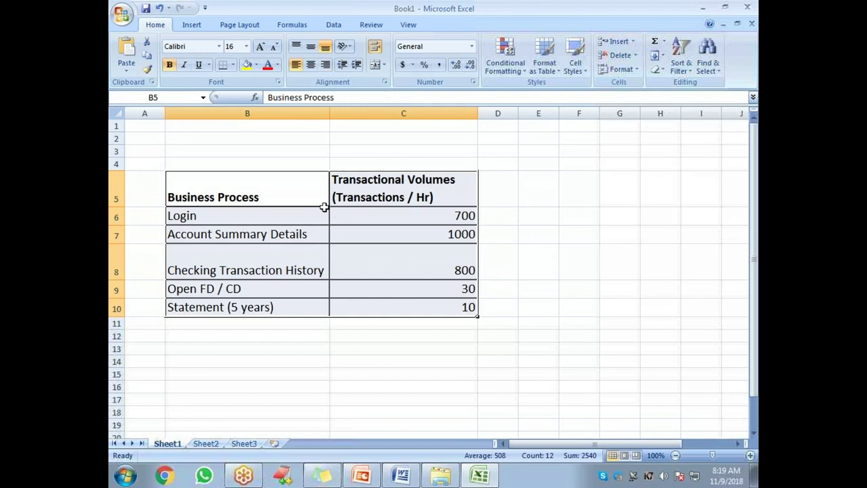
# Set the font size of the table in B5:C10 to 10 and narrow column C slightly
pyautogui.click(246, 46)
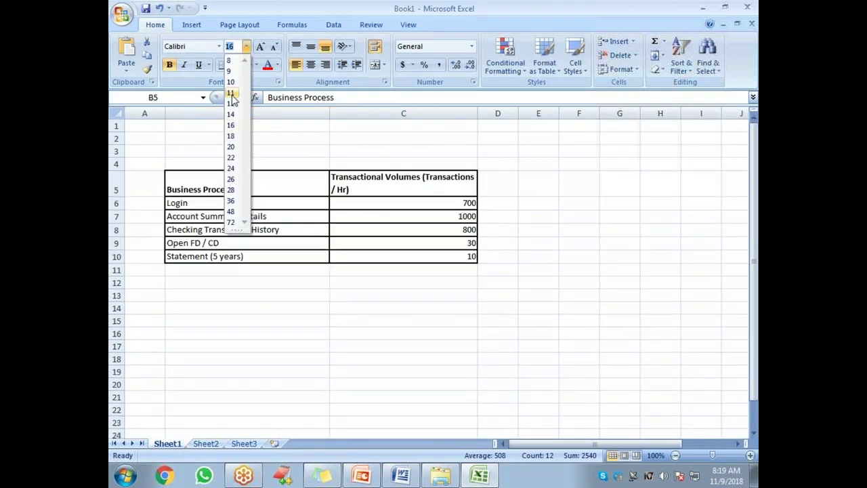
pyautogui.click(230, 81)
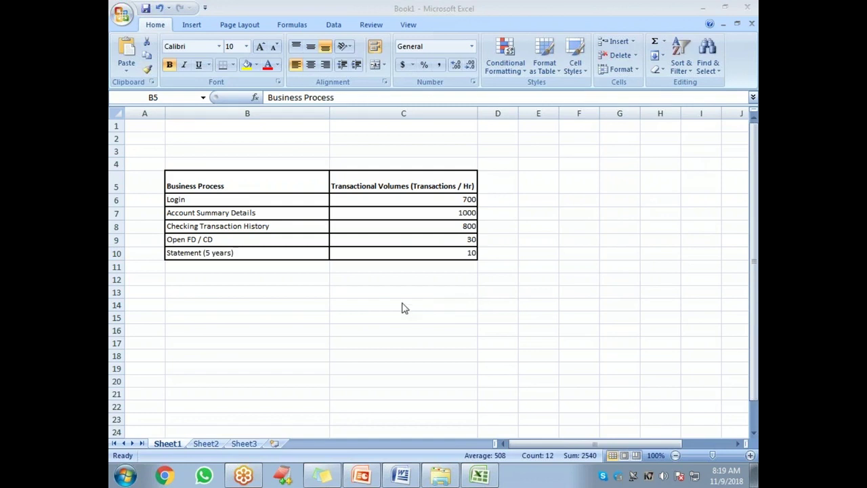
pyautogui.moveTo(476, 113); pyautogui.dragTo(467, 112)
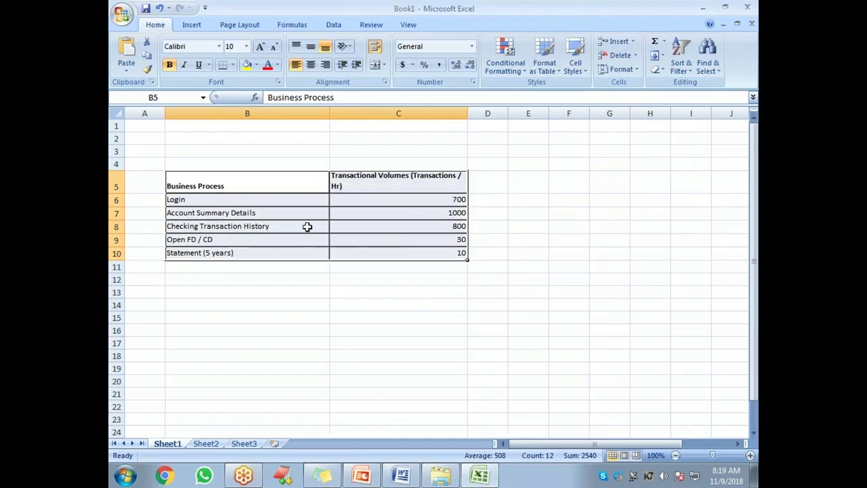
pyautogui.click(265, 209)
pyautogui.click(229, 205)
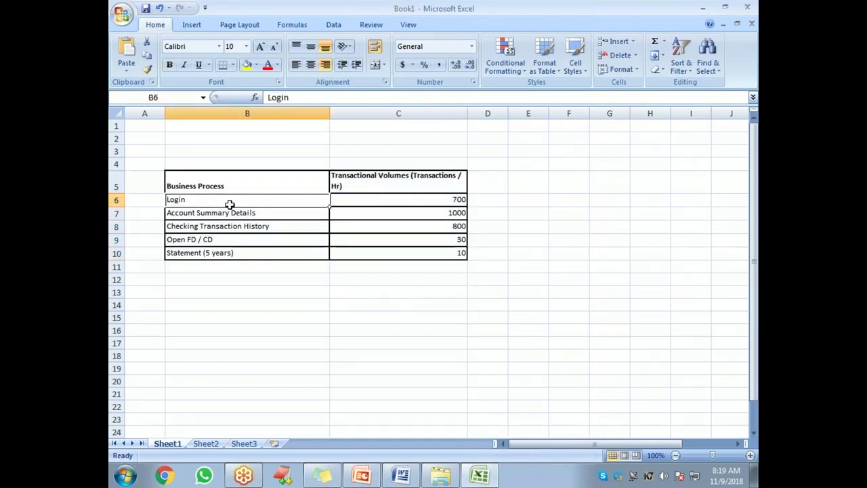
# Move the "Transactional Volumes (Transactions / Hr)" heading from cell C5 up to C4
pyautogui.click(369, 180)
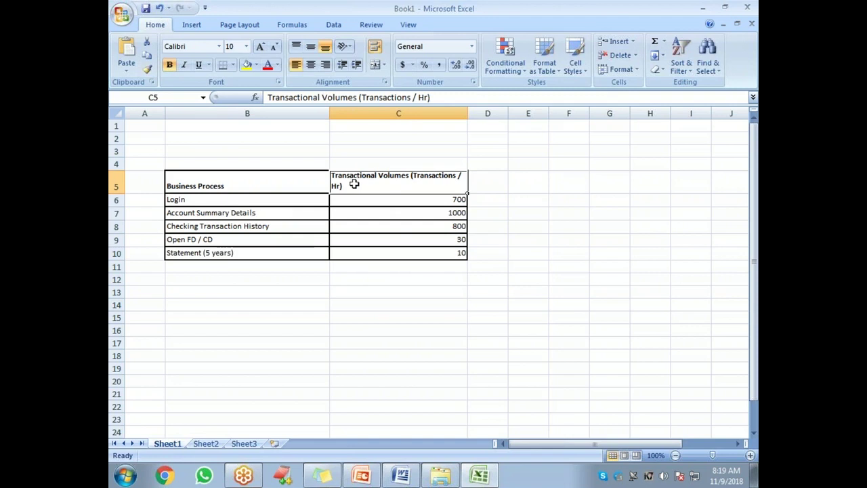
pyautogui.doubleClick(378, 180)
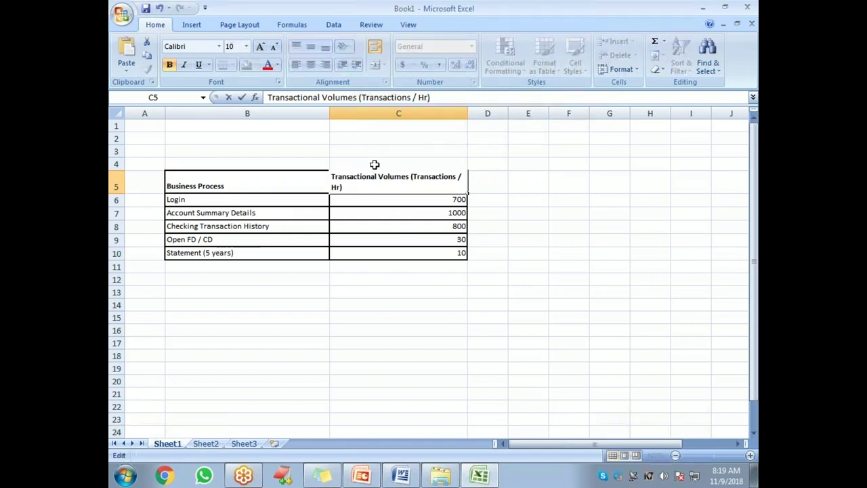
pyautogui.click(375, 164)
pyautogui.hotkey('ctrl', 'v')
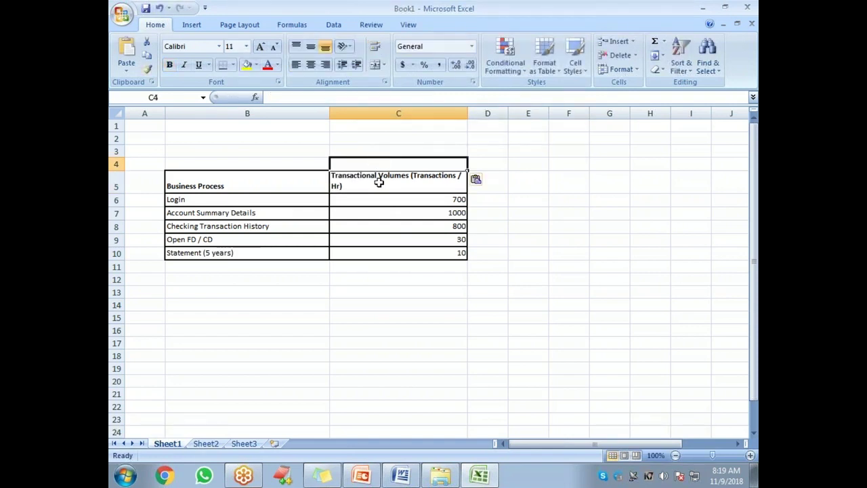
pyautogui.click(379, 182)
pyautogui.hotkey('ctrl', 'x')
pyautogui.click(384, 163)
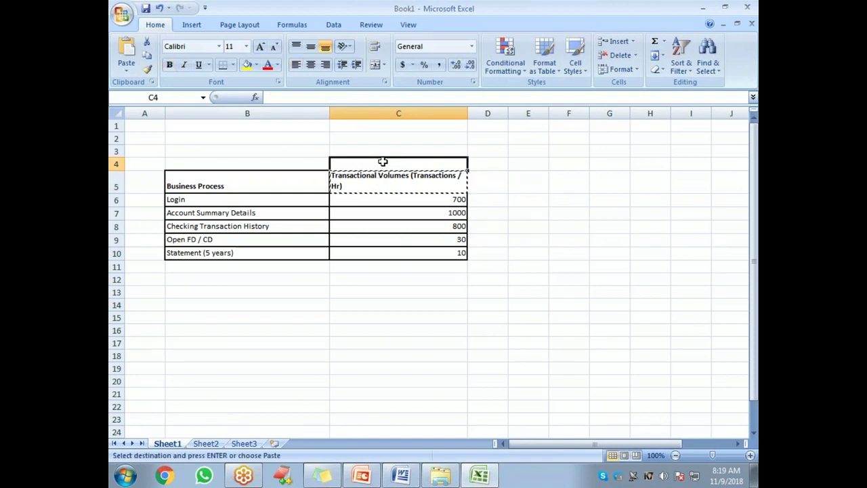
pyautogui.hotkey('ctrl', 'v')
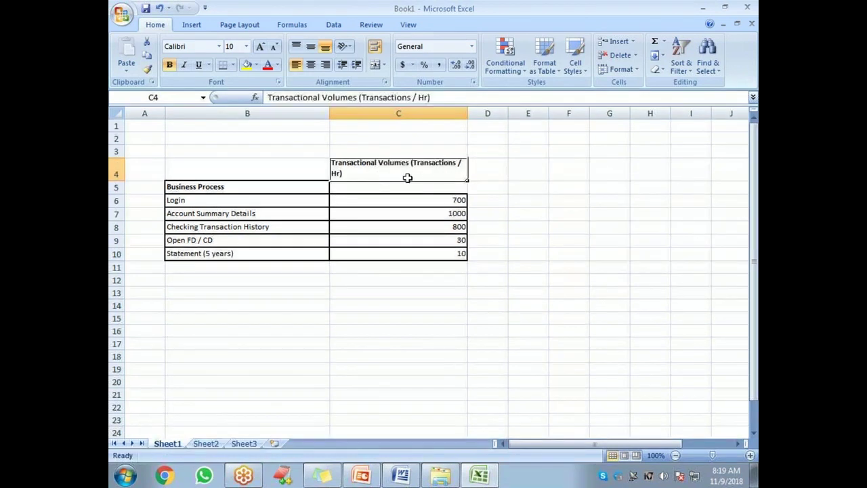
# Enter the time-slot heading "7 am to 8 am" in cell C5
pyautogui.click(381, 191)
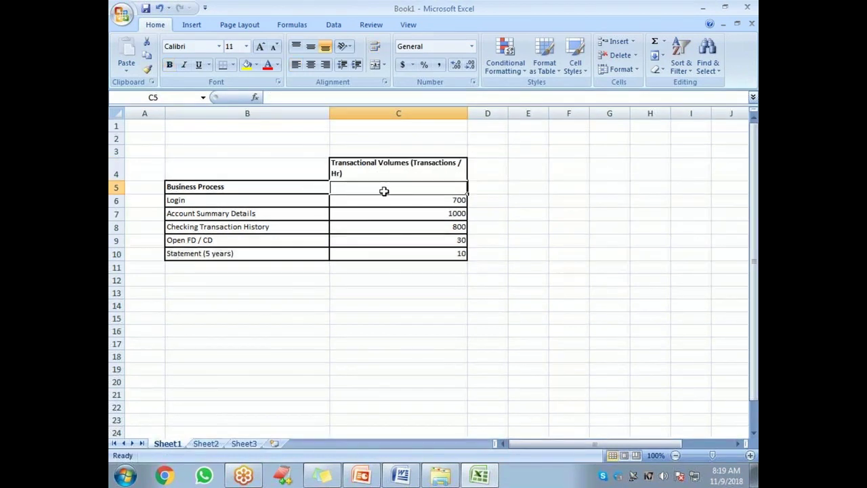
pyautogui.write('7 am to 8 am')
pyautogui.press('Return')
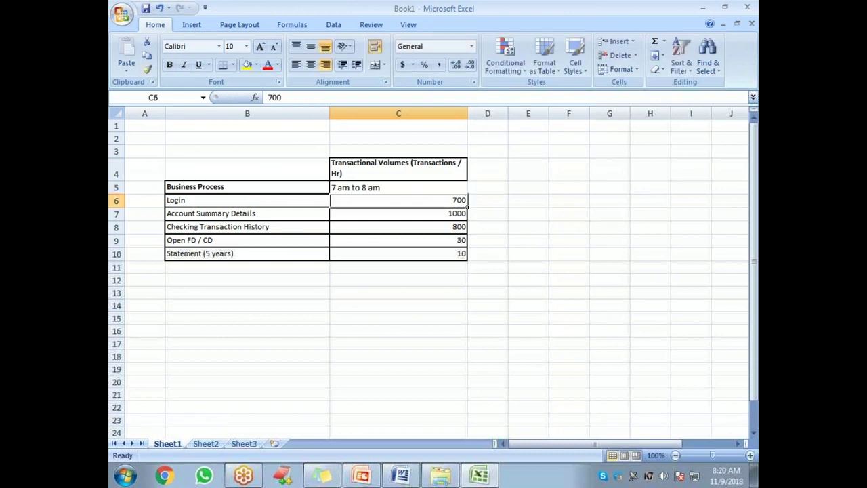
# Merge and center the Transactional Volumes heading across C4:G4 and autofit the width of column C
pyautogui.moveTo(386, 200); pyautogui.dragTo(391, 241)
pyautogui.click(501, 186)
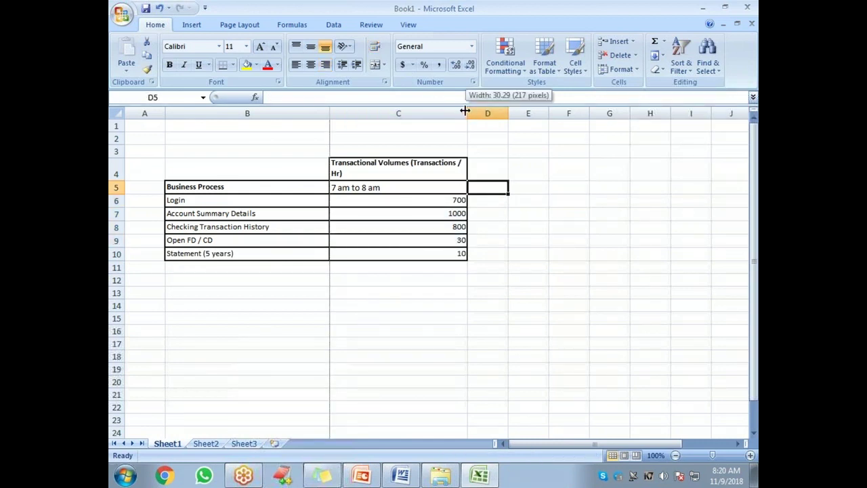
pyautogui.moveTo(439, 171); pyautogui.dragTo(625, 169)
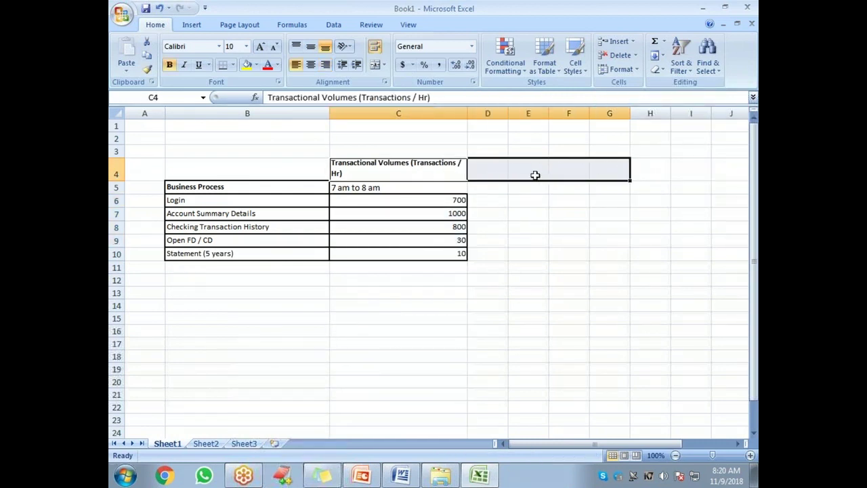
pyautogui.moveTo(403, 165); pyautogui.dragTo(610, 168)
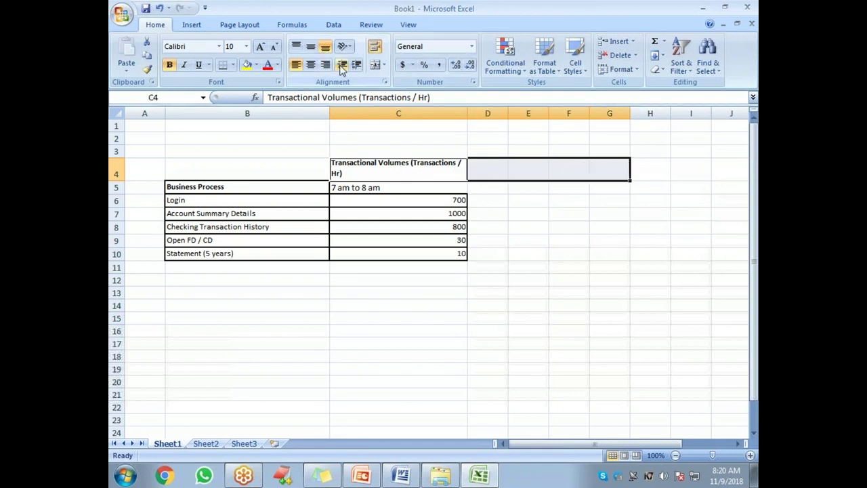
pyautogui.click(375, 66)
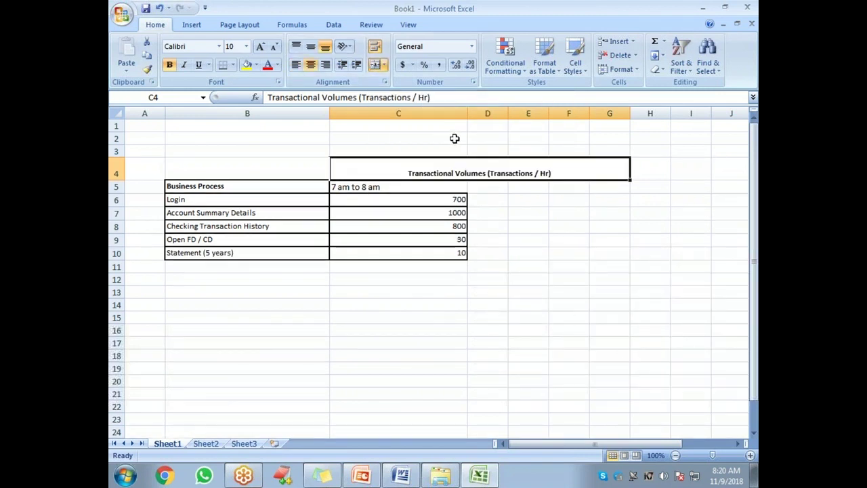
pyautogui.doubleClick(468, 116)
# Enter the time-slot heading "8 AM to 9 AM" in cell D5 and widen column D to fit it
pyautogui.click(410, 187)
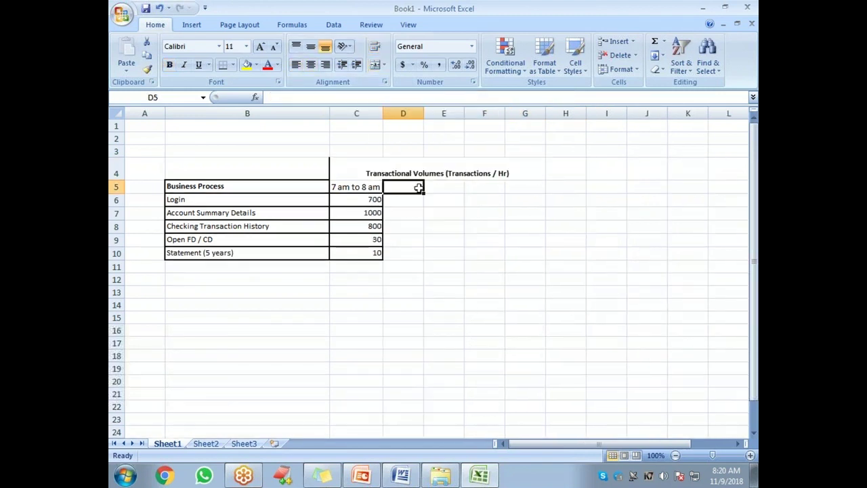
pyautogui.write('8 AM to 9 AM')
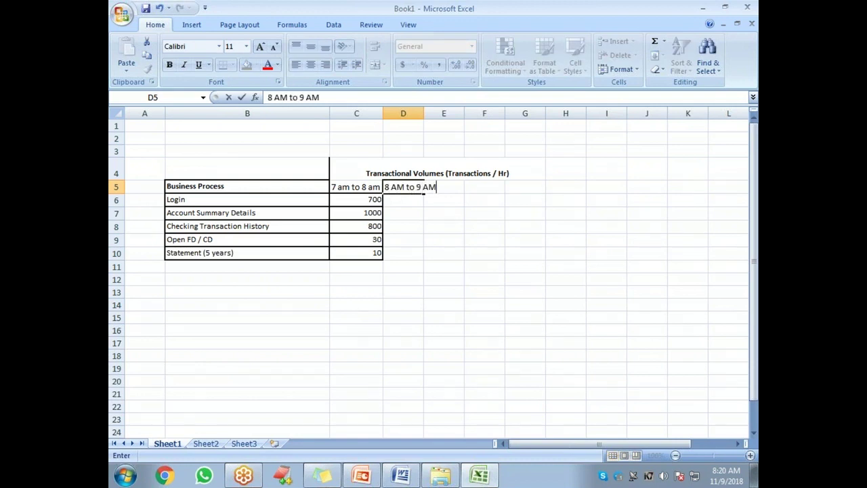
pyautogui.press('Return')
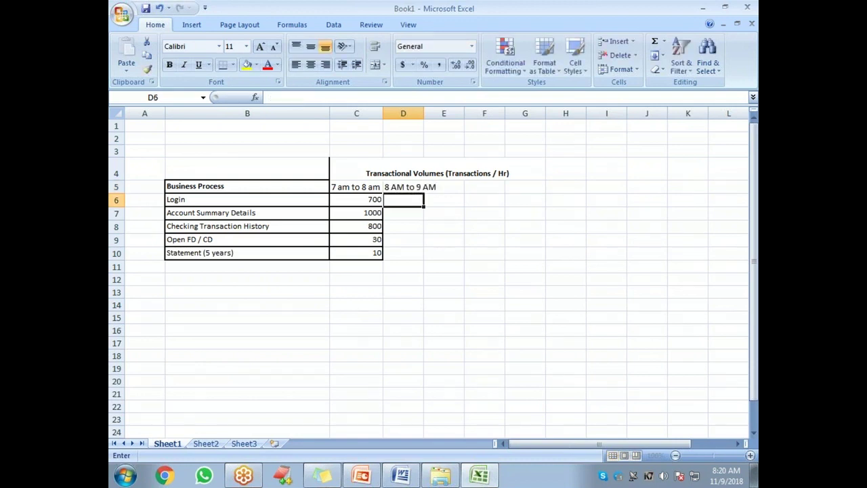
pyautogui.moveTo(424, 113); pyautogui.dragTo(439, 114)
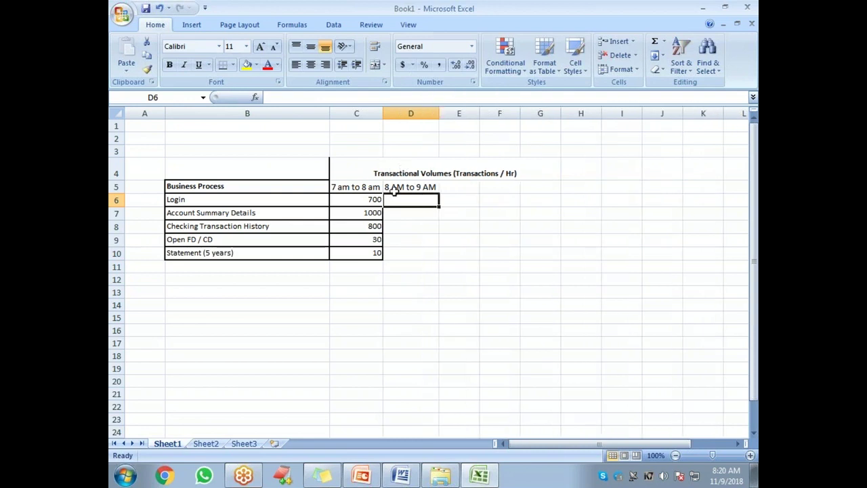
# Calculate the Login volume for 8 AM to 9 AM in D6 with the formula =C6-C6*0.1
pyautogui.click(367, 204)
pyautogui.click(397, 200)
pyautogui.write('=')
pyautogui.click(371, 199)
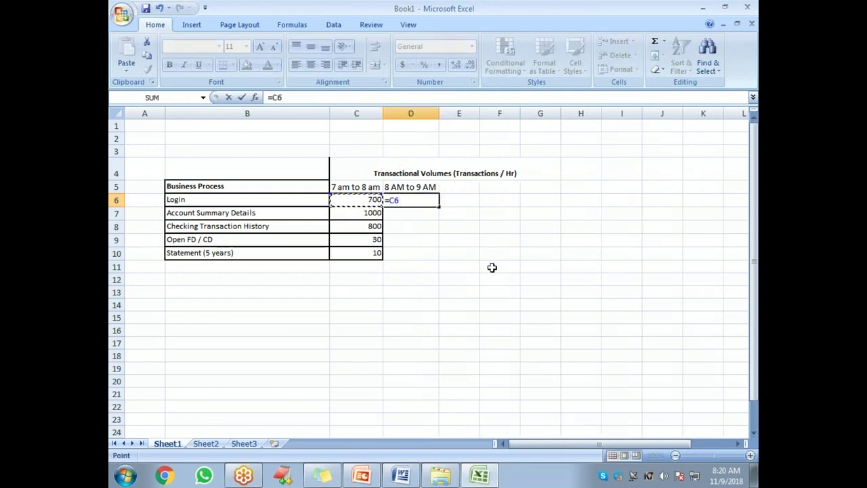
pyautogui.write('-')
pyautogui.click(366, 201)
pyautogui.write('*')
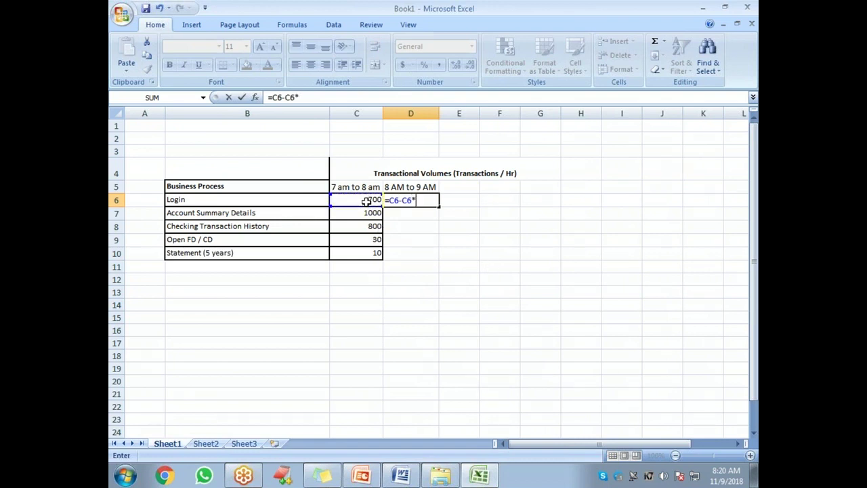
pyautogui.write('0.1')
pyautogui.press('Return')
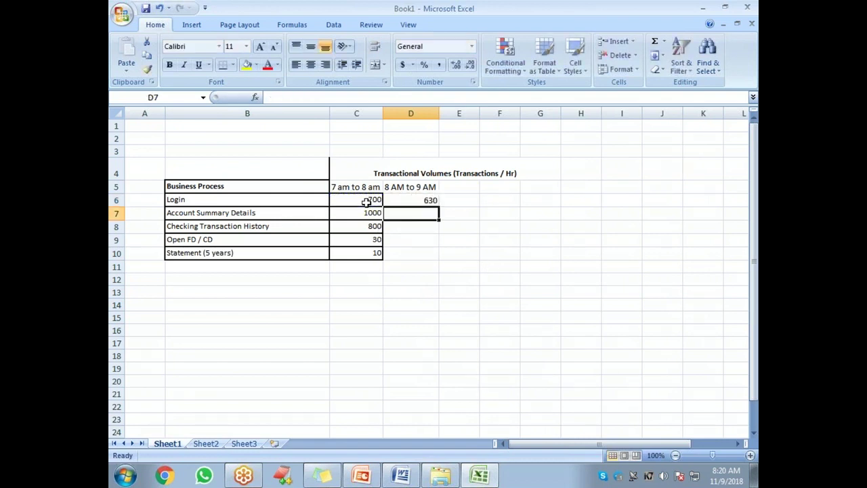
# Fill the D6 formula down to D10 for the remaining business processes
pyautogui.click(427, 201)
pyautogui.moveTo(439, 208); pyautogui.dragTo(441, 258)
pyautogui.click(422, 292)
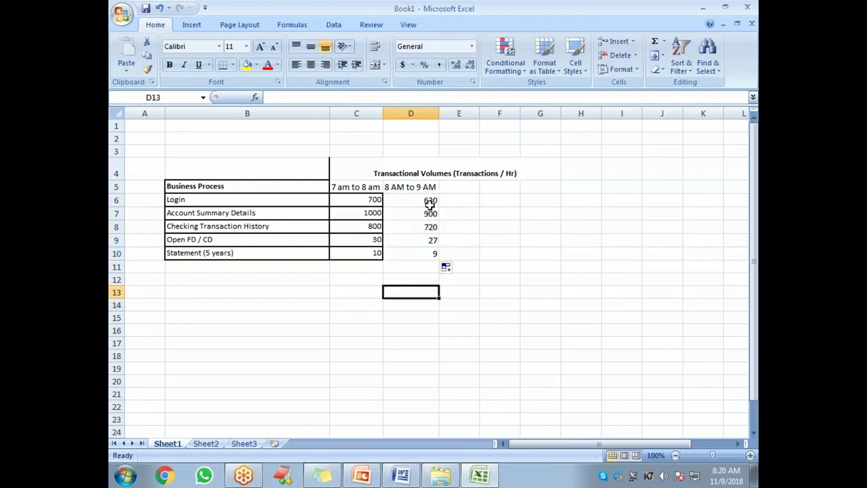
# Enter the time-slot heading "9am to 10 AM" in cell E5
pyautogui.click(427, 185)
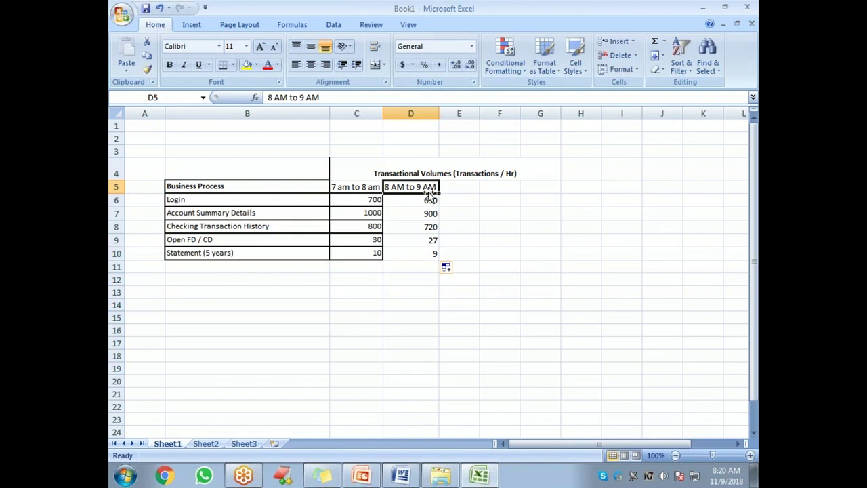
pyautogui.click(459, 192)
pyautogui.write('9')
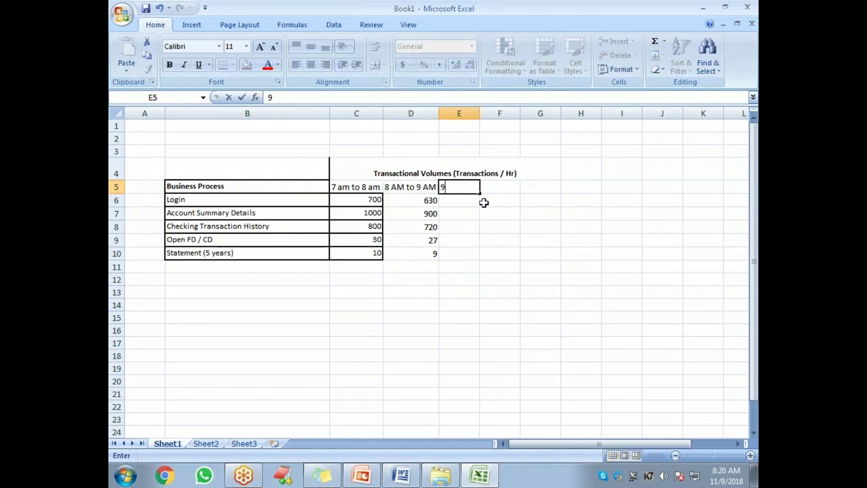
pyautogui.write('am to 10 AM')
pyautogui.press('Return')
# Correct the E5 heading to "9AM to 10 AM" and autofit the width of column E
pyautogui.click(459, 187)
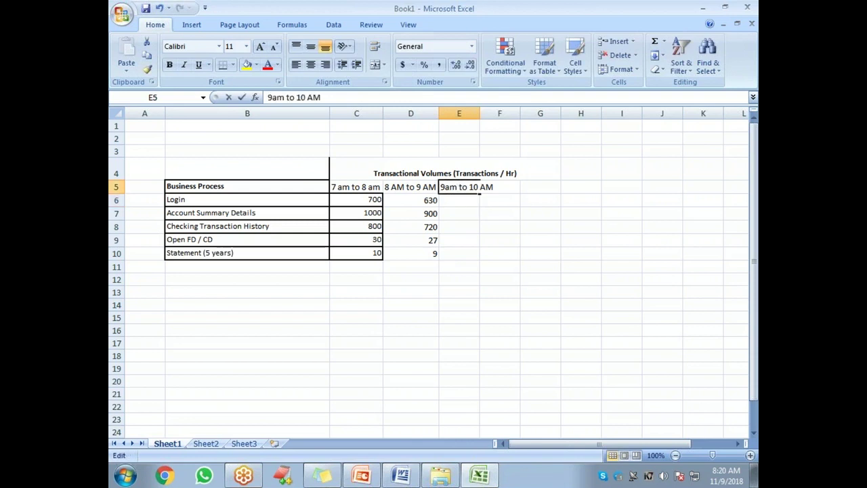
pyautogui.doubleClick(445, 187)
pyautogui.press('Delete')
pyautogui.press('Delete')
pyautogui.write('AM')
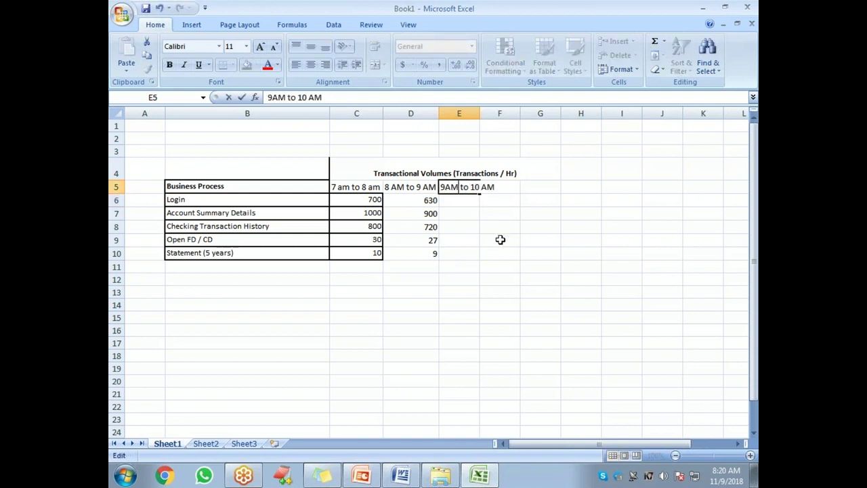
pyautogui.press('Return')
pyautogui.doubleClick(479, 113)
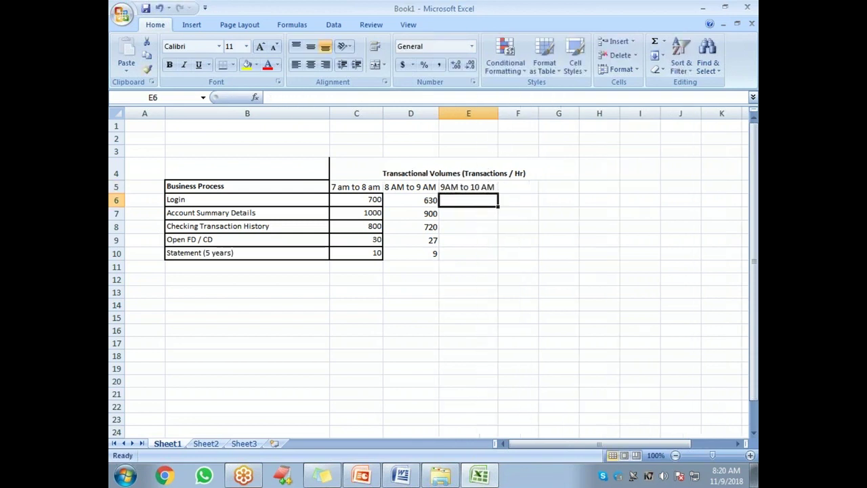
# Calculate the Login volume for 9AM to 10 AM in E6 with the formula =D6-D6*0.1
pyautogui.write('=')
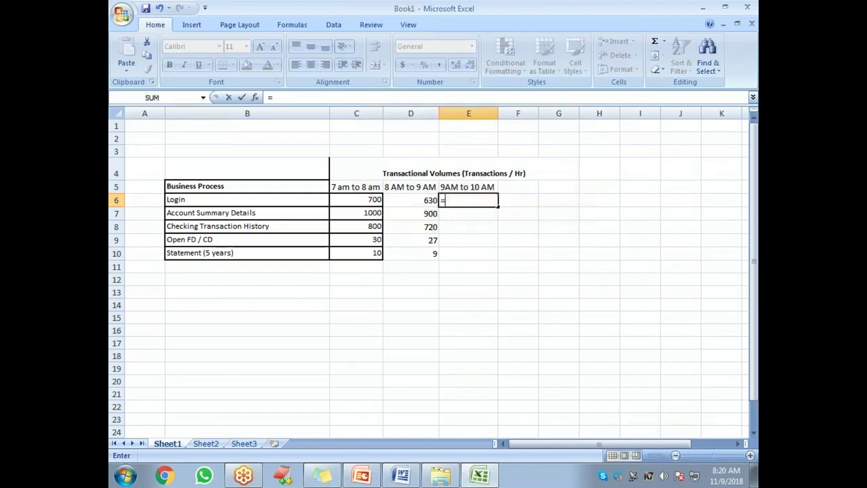
pyautogui.click(428, 200)
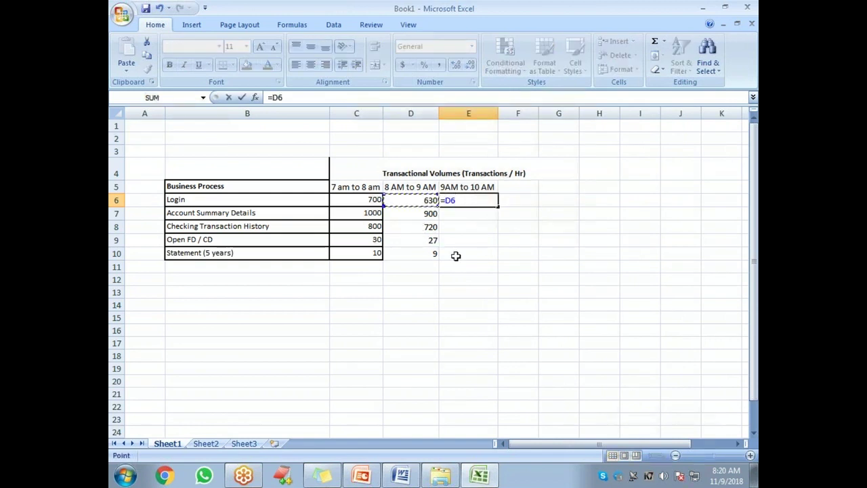
pyautogui.write('-')
pyautogui.click(429, 202)
pyautogui.write('*0.1')
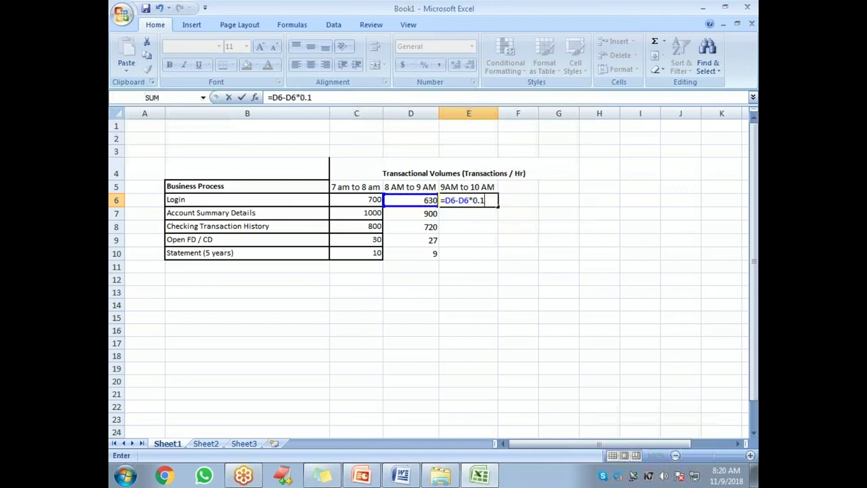
pyautogui.press('Return')
# Fill the E6 formula down to E10 for the other business processes
pyautogui.click(489, 200)
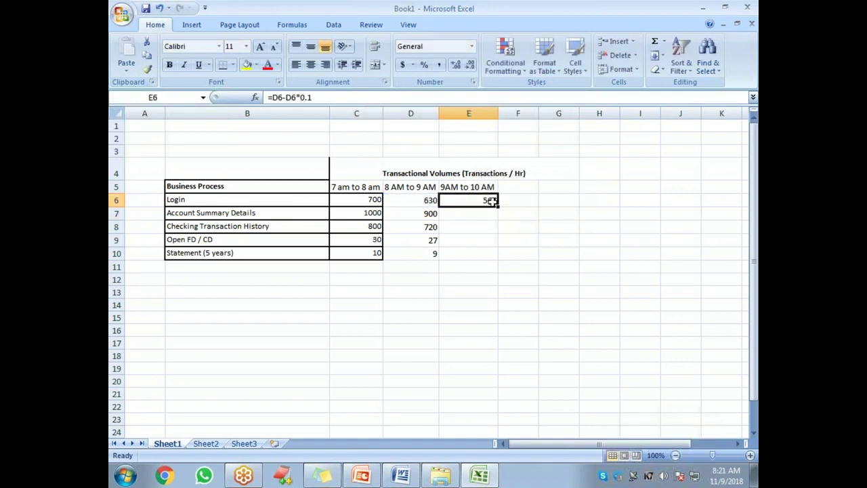
pyautogui.moveTo(498, 208); pyautogui.dragTo(499, 256)
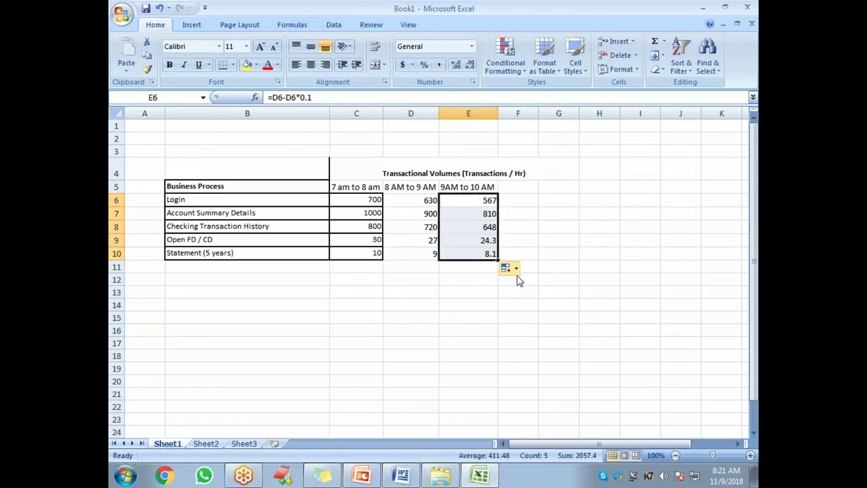
pyautogui.click(467, 278)
# Replace the fractional 9AM to 10 AM volumes with whole numbers: 8 for Statement (5 years) and 24 for Open FD / CD
pyautogui.click(490, 254)
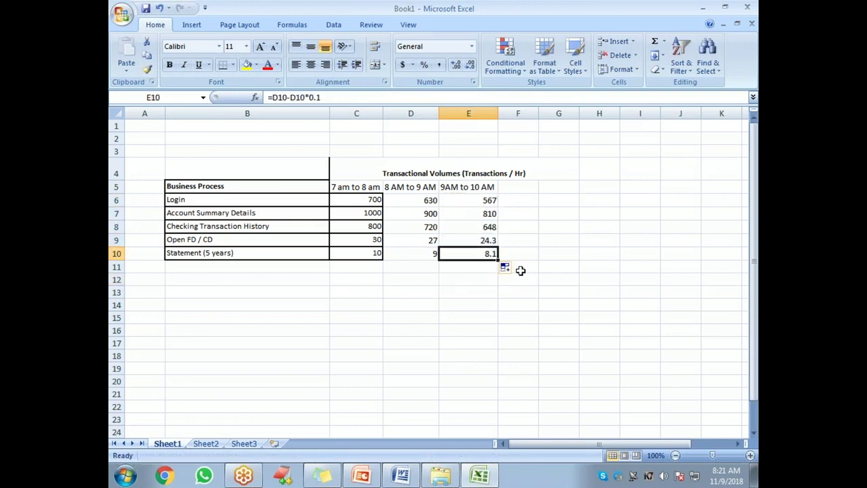
pyautogui.write('8')
pyautogui.press('Return')
pyautogui.press('Up')
pyautogui.press('Up')
pyautogui.write('24')
pyautogui.press('Return')
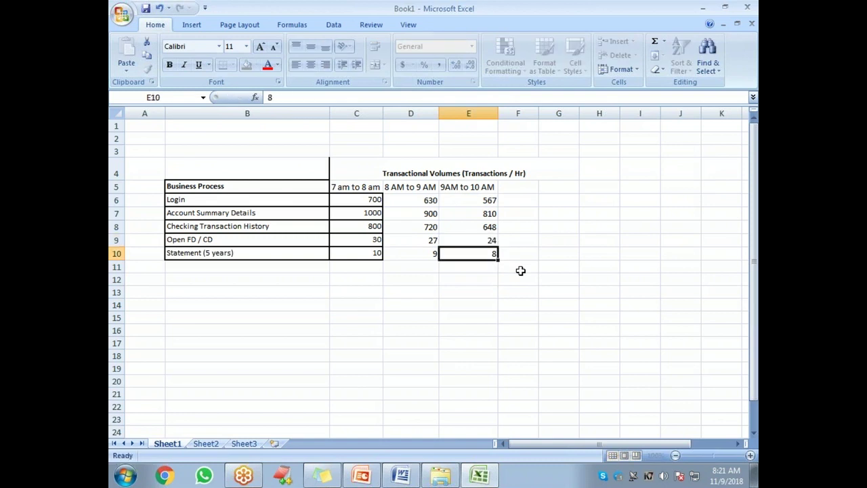
# Enter the heading "10 AM to 11AM" in F5 and autofit the width of column F
pyautogui.click(507, 184)
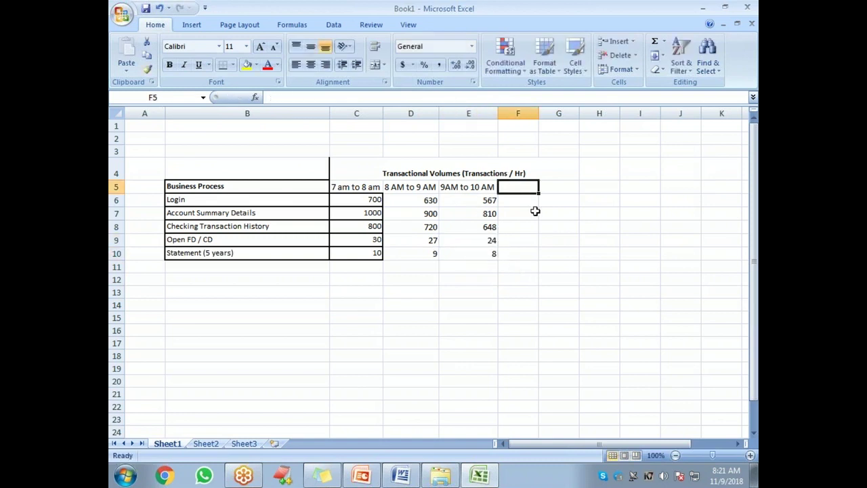
pyautogui.write('10 AM')
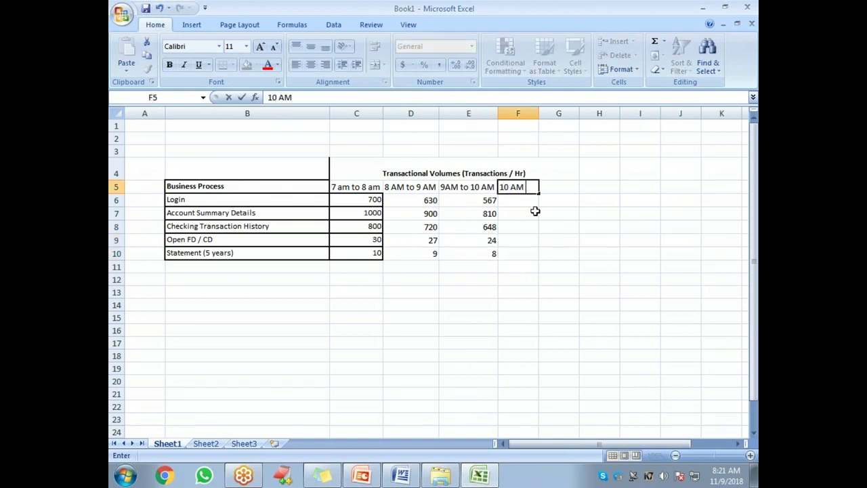
pyautogui.write(' to 11AM')
pyautogui.press('Return')
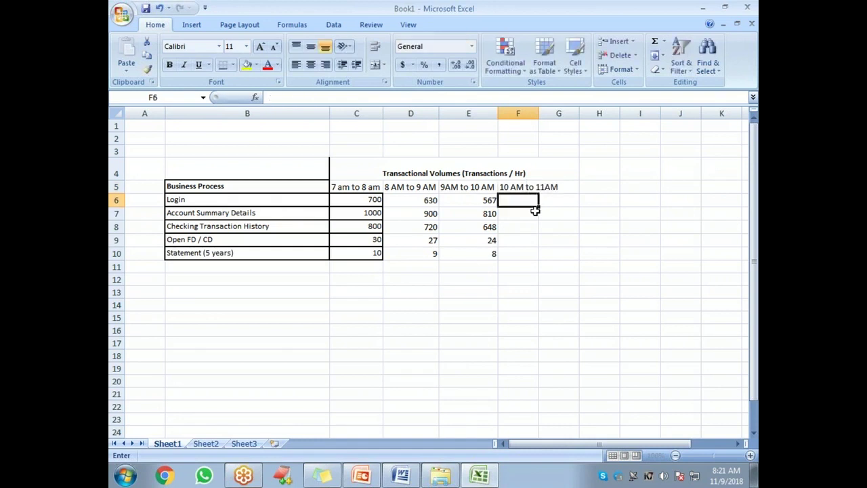
pyautogui.press('Up')
pyautogui.moveTo(536, 114); pyautogui.dragTo(536, 113)
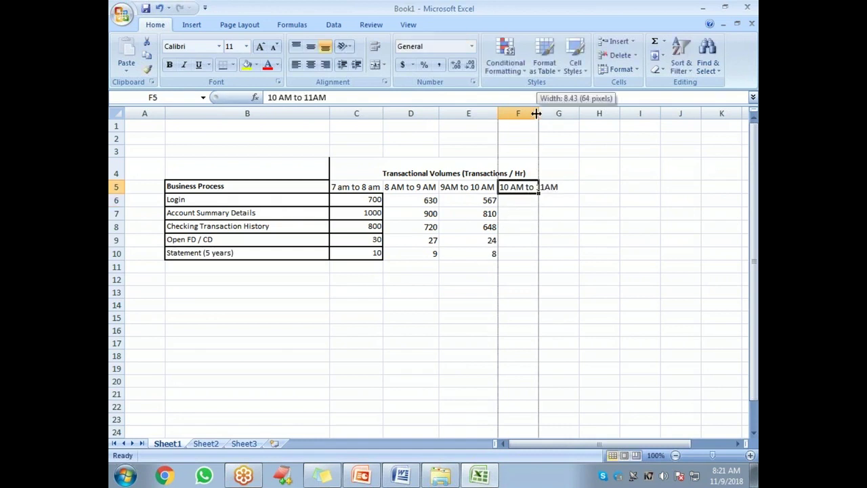
pyautogui.doubleClick(536, 113)
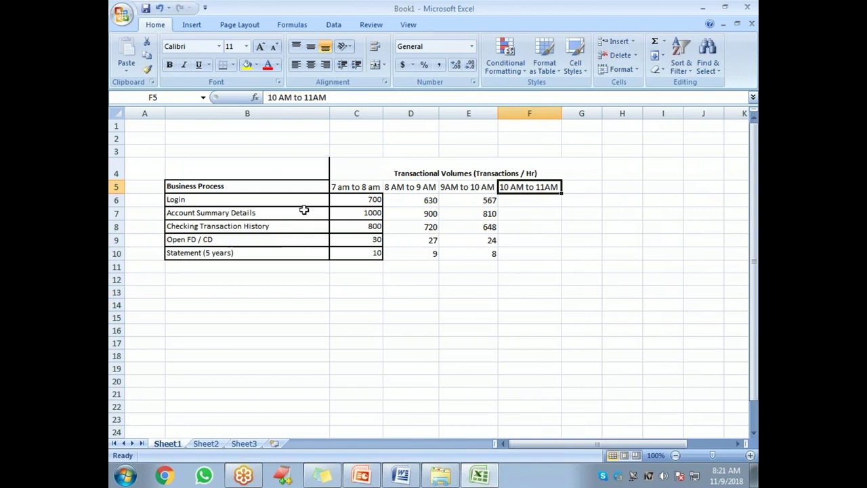
# Apply all borders to the table range B5:F10
pyautogui.moveTo(225, 188); pyautogui.dragTo(546, 253)
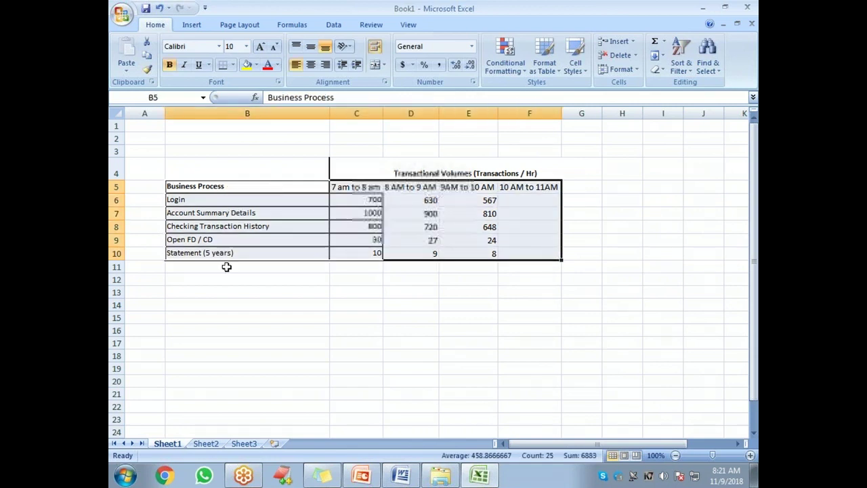
pyautogui.click(231, 64)
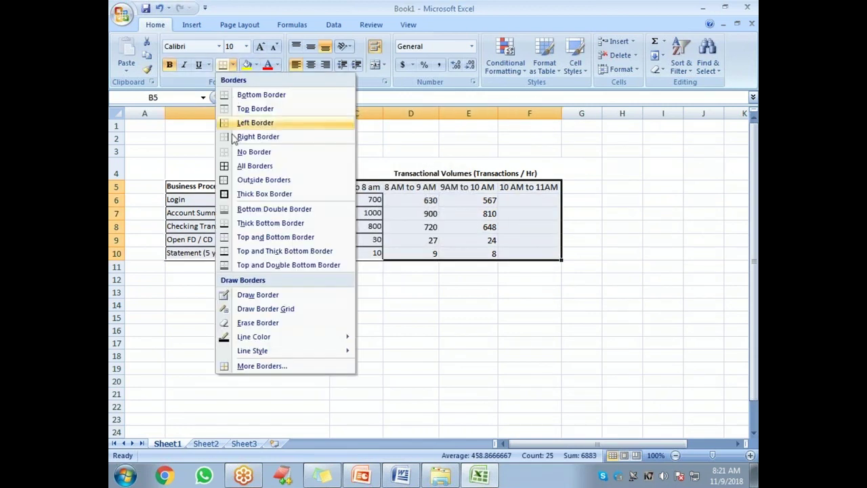
pyautogui.click(252, 168)
# Review the hourly time-slot headings in C5 through F5
pyautogui.click(376, 188)
pyautogui.click(415, 188)
pyautogui.click(468, 188)
pyautogui.click(527, 189)
pyautogui.click(372, 187)
pyautogui.click(431, 191)
pyautogui.click(445, 188)
pyautogui.click(515, 187)
# Enter "-" placeholders in G5, H5 and I5 for the further time slots
pyautogui.click(581, 187)
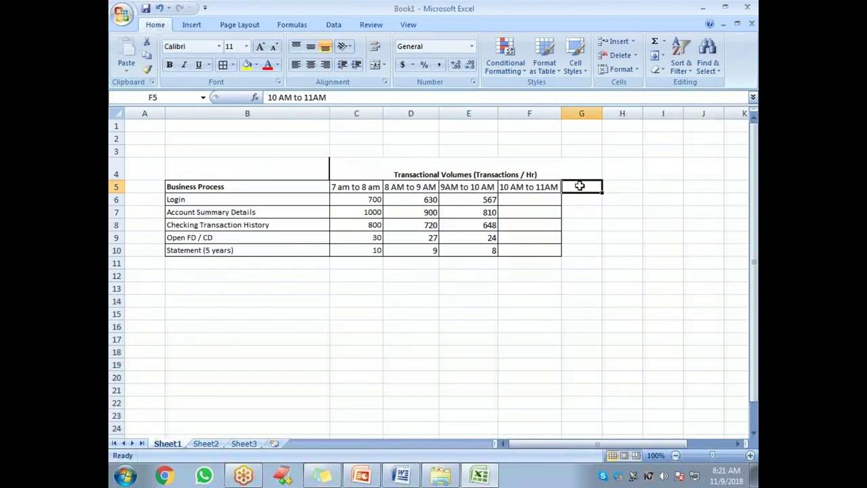
pyautogui.write('-')
pyautogui.press('Return')
pyautogui.click(622, 187)
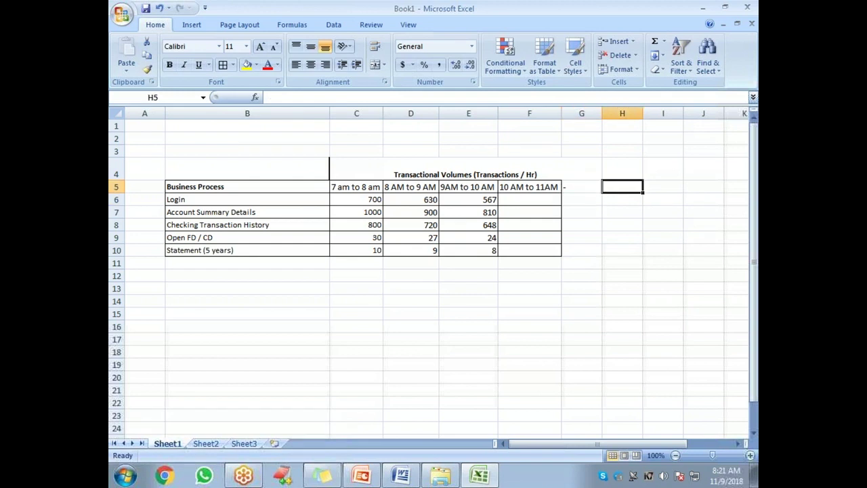
pyautogui.write('-')
pyautogui.press('Right')
pyautogui.press('Left')
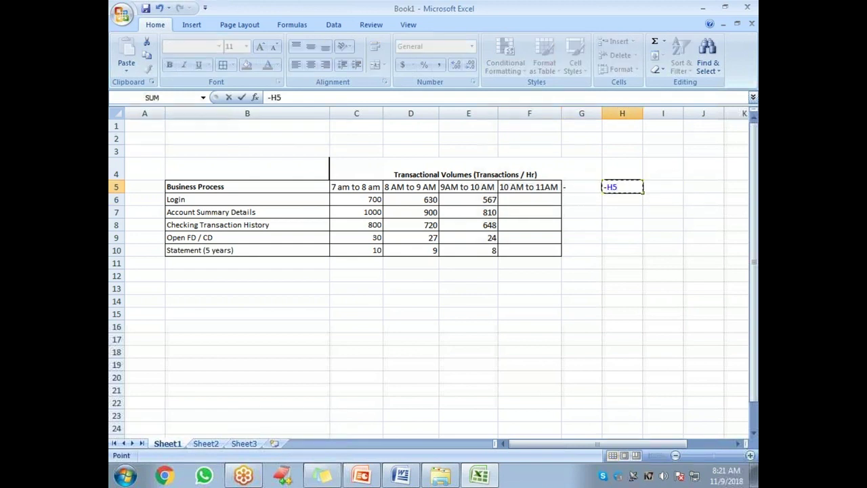
pyautogui.press('BackSpace')
pyautogui.press('BackSpace')
pyautogui.press('Return')
pyautogui.press('Up')
pyautogui.press('Right')
pyautogui.write('-')
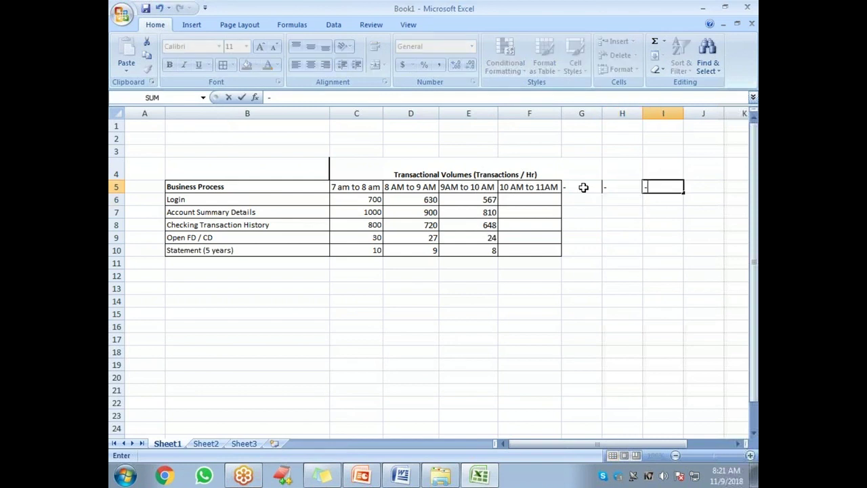
pyautogui.press('Return')
# Examine the time-slot headings along row 5 and the process volumes for the first two hours
pyautogui.press('Up')
pyautogui.press('Left')
pyautogui.press('Left')
pyautogui.press('Right')
pyautogui.press('Right')
pyautogui.press('Right')
pyautogui.press('Right')
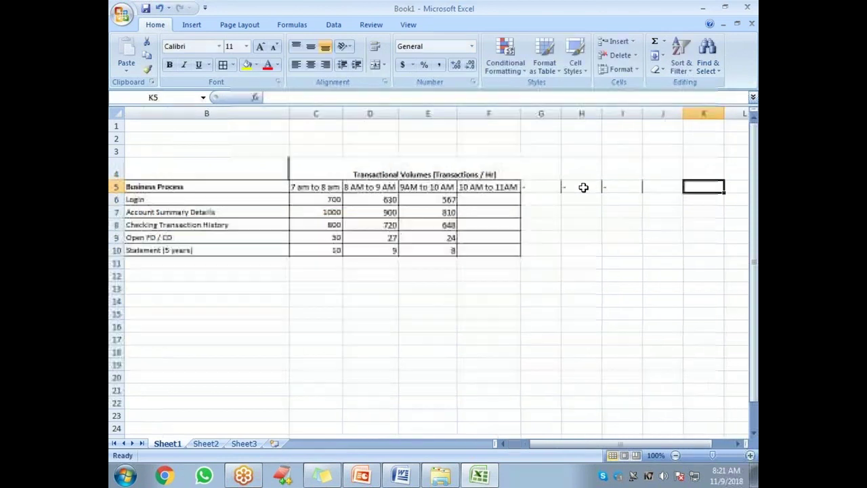
pyautogui.press('Left')
pyautogui.press('Left')
pyautogui.press('Left')
pyautogui.press('Left')
pyautogui.press('Left')
pyautogui.press('Left')
pyautogui.press('Left')
pyautogui.press('Left')
pyautogui.press('Left')
pyautogui.press('Left')
pyautogui.press('Right')
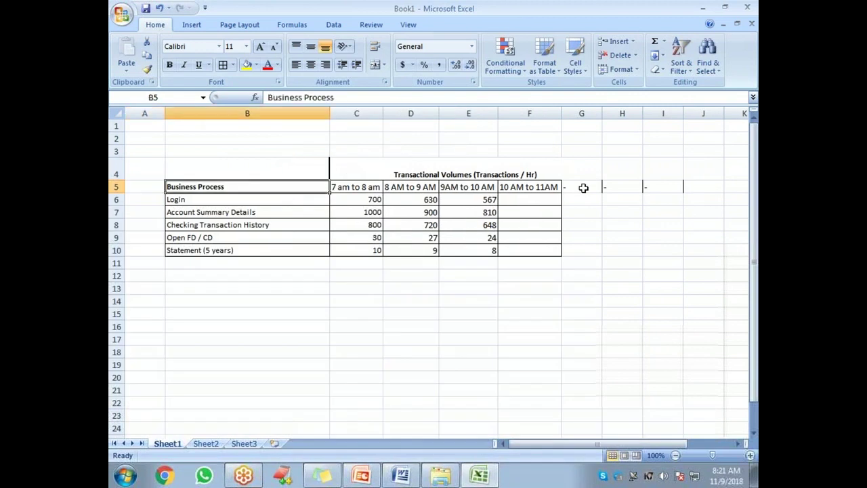
pyautogui.press('Right')
pyautogui.press('Right')
pyautogui.press('Left')
pyautogui.press('Down')
pyautogui.press('Down')
pyautogui.press('Down')
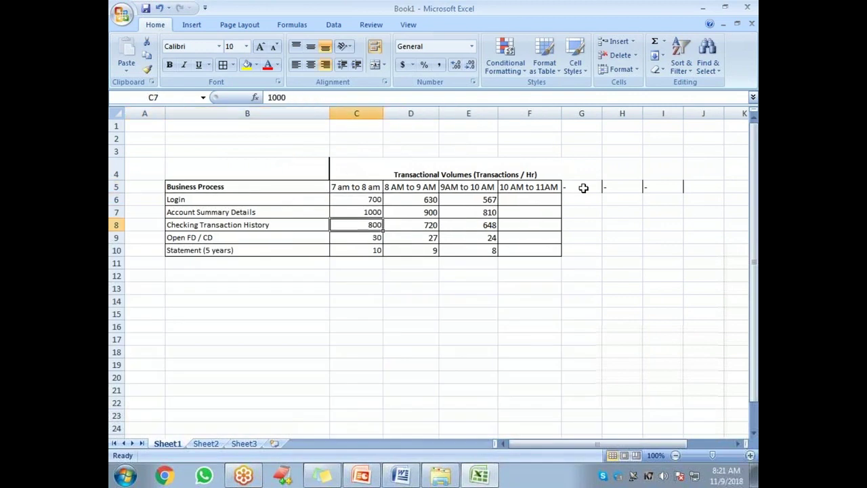
pyautogui.press('Up')
pyautogui.press('Up')
pyautogui.press('Right')
pyautogui.press('Down')
pyautogui.press('Down')
pyautogui.press('Down')
pyautogui.press('Up')
pyautogui.press('Up')
pyautogui.press('Up')
pyautogui.press('Left')
pyautogui.press('Right')
pyautogui.press('Right')
pyautogui.press('Left')
pyautogui.press('Left')
pyautogui.press('Down')
pyautogui.press('Down')
pyautogui.press('Down')
# Total the 7 am to 8 am volumes in C12 with the formula =SUM(C6:C10)
pyautogui.click(364, 276)
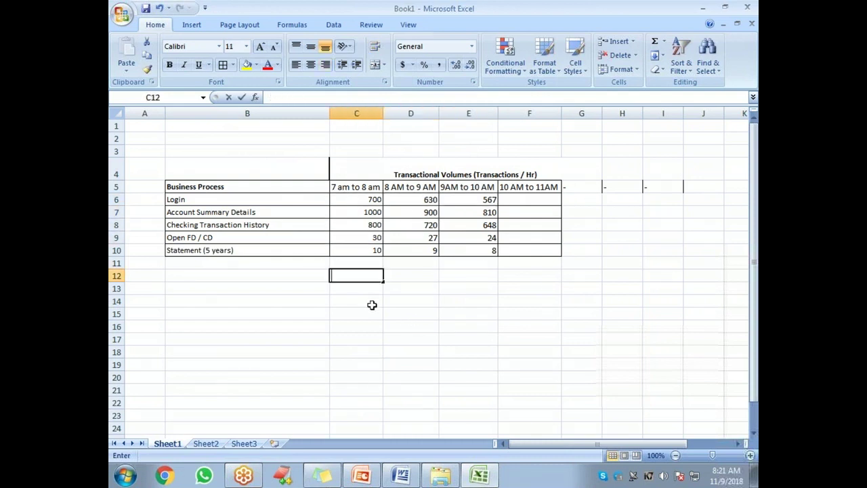
pyautogui.write('=')
pyautogui.moveTo(372, 199); pyautogui.dragTo(376, 252)
pyautogui.press('BackSpace')
pyautogui.press('BackSpace')
pyautogui.press('BackSpace')
pyautogui.press('BackSpace')
pyautogui.press('BackSpace')
pyautogui.press('BackSpace')
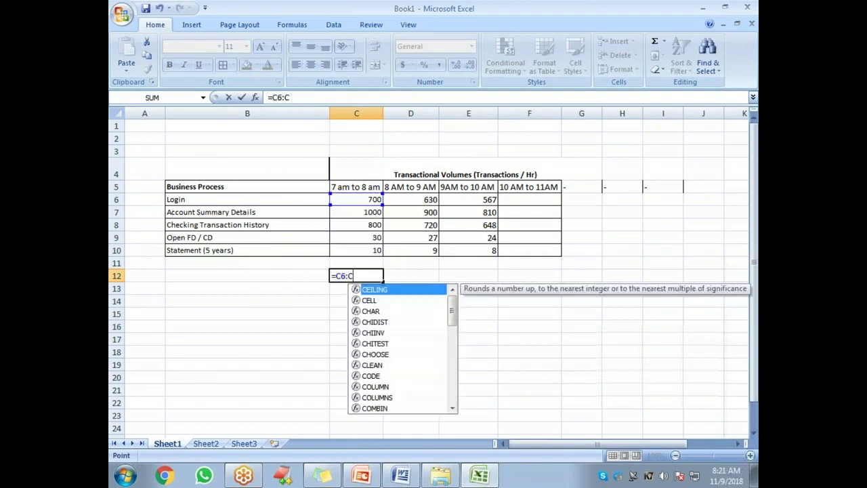
pyautogui.write('sum')
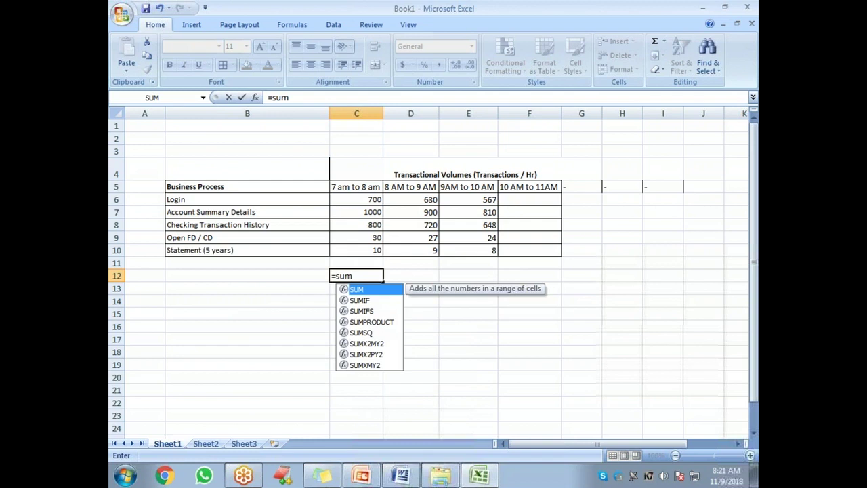
pyautogui.write('(')
pyautogui.moveTo(361, 201); pyautogui.dragTo(370, 250)
pyautogui.click(367, 250)
pyautogui.moveTo(374, 201); pyautogui.dragTo(378, 252)
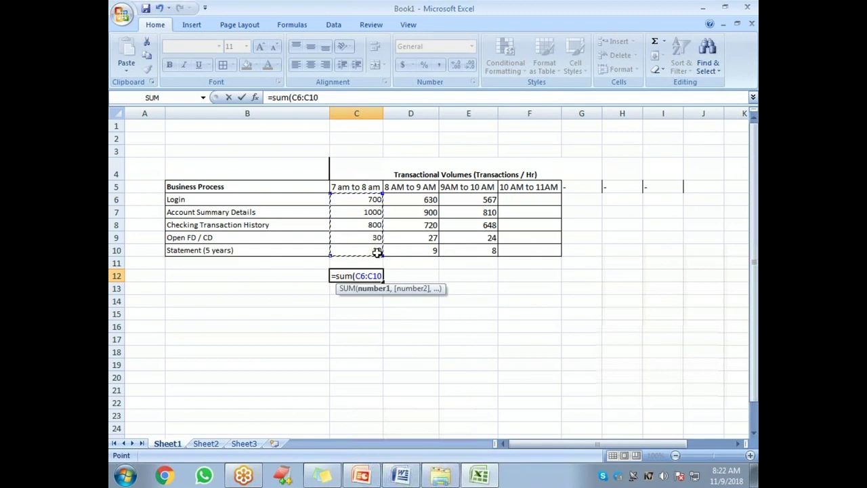
pyautogui.write(')')
pyautogui.press('Return')
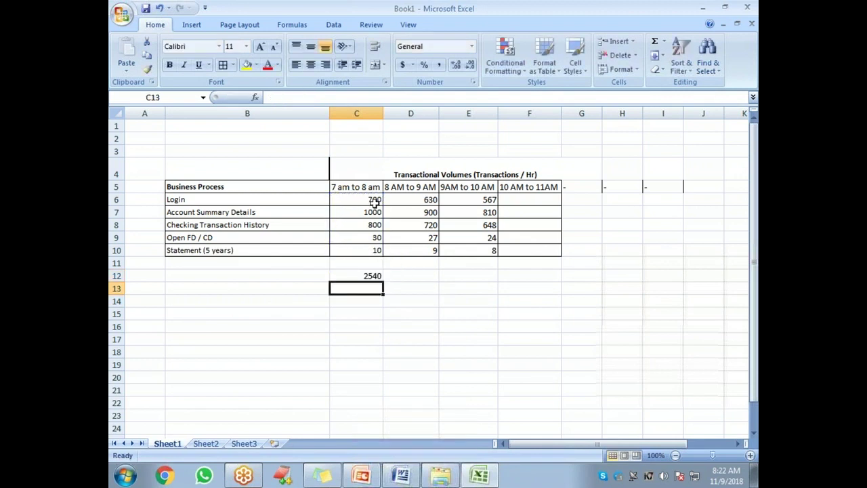
# Total the 8 AM to 9 AM volumes in D12 with the formula =SUM(D6:D10)
pyautogui.click(368, 274)
pyautogui.click(410, 281)
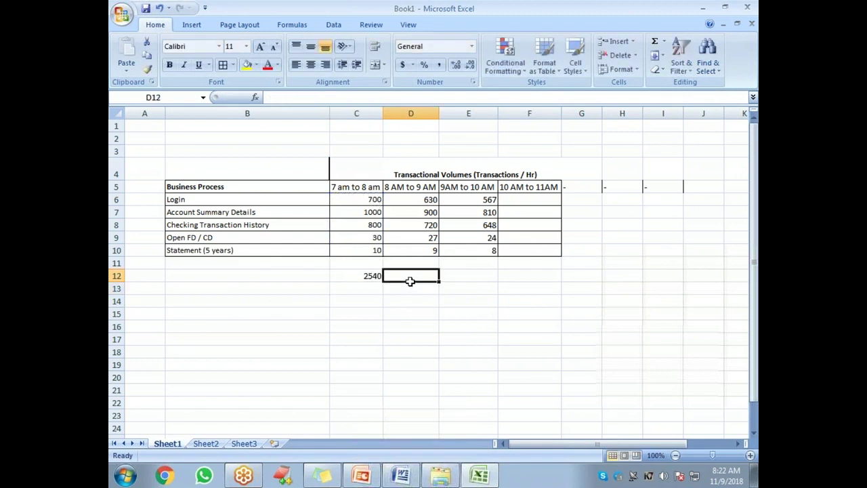
pyautogui.write('=sum(')
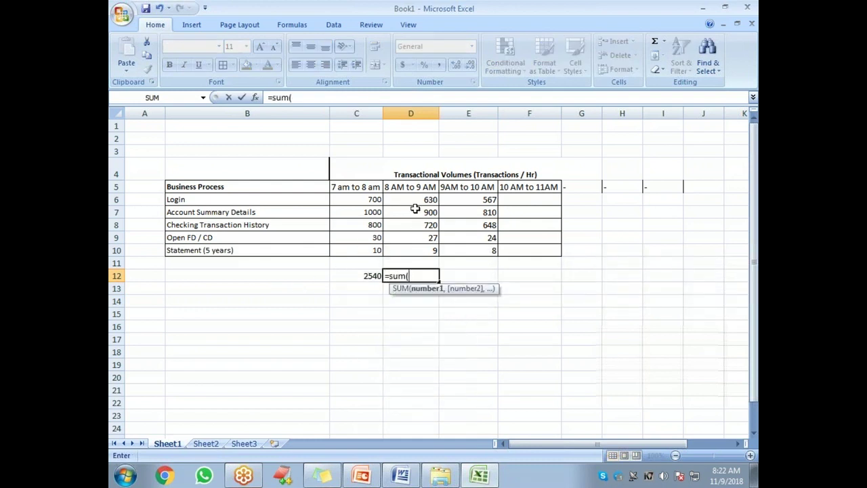
pyautogui.moveTo(426, 201); pyautogui.dragTo(434, 251)
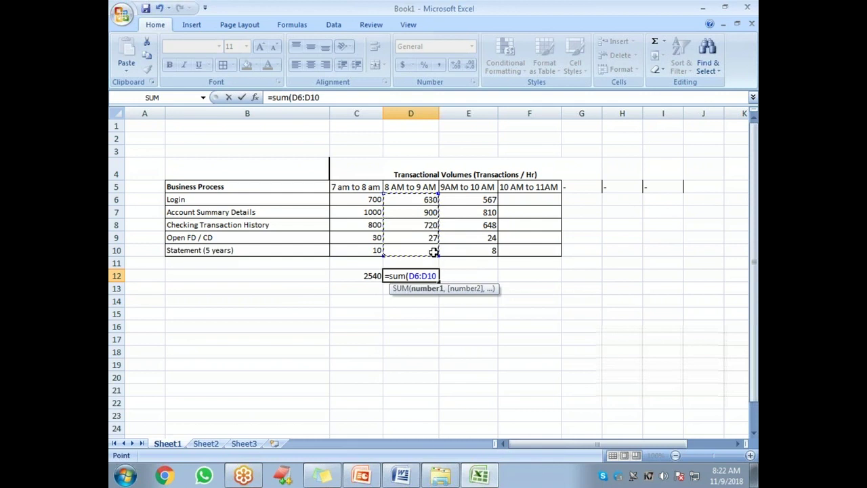
pyautogui.write(')')
pyautogui.press('Return')
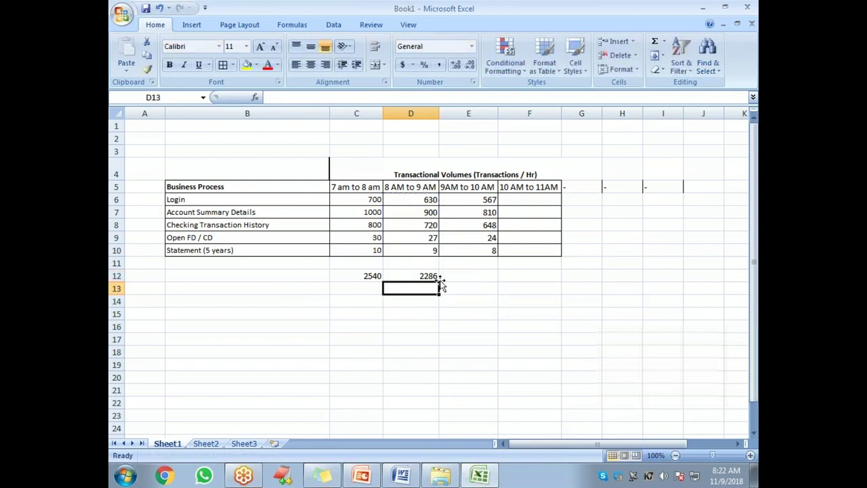
# Total the 9AM to 10 AM volumes in E12 with =SUM(E6:E10) and check the three hourly totals
pyautogui.click(481, 279)
pyautogui.write('=')
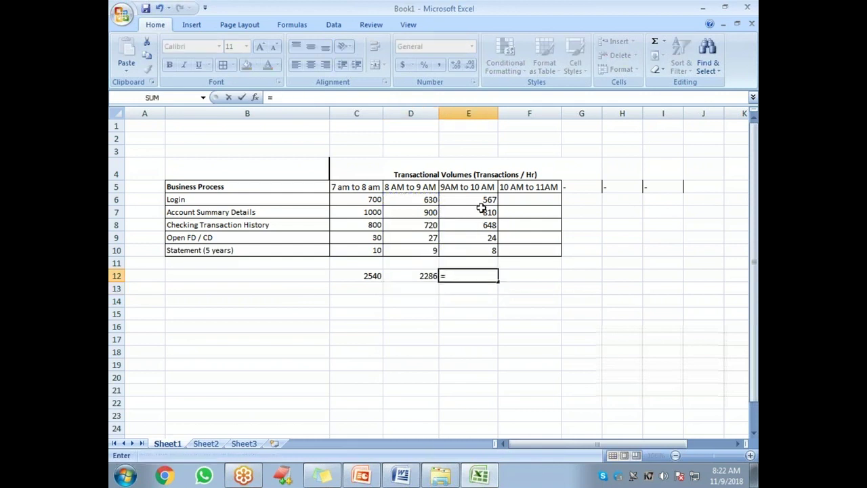
pyautogui.write('sum(')
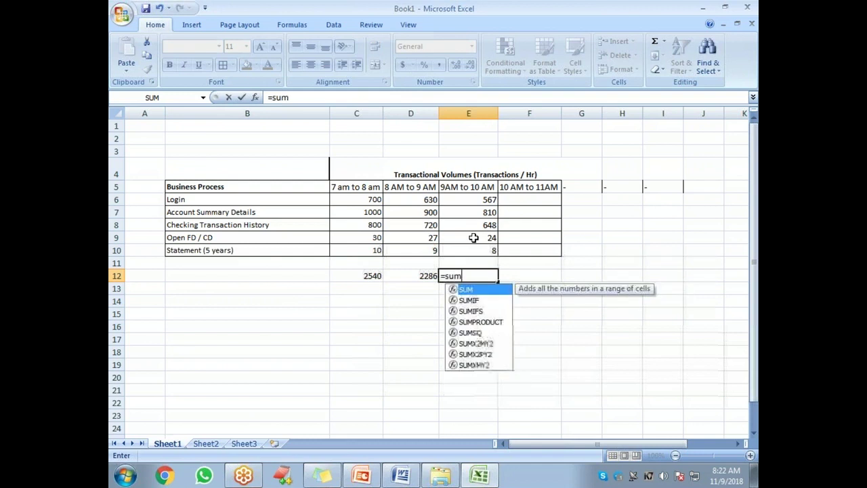
pyautogui.moveTo(475, 250); pyautogui.dragTo(442, 255)
pyautogui.moveTo(478, 199)
pyautogui.mouseDown()
pyautogui.moveTo(451, 252)
pyautogui.moveTo(479, 246)
pyautogui.mouseUp()
pyautogui.write(')')
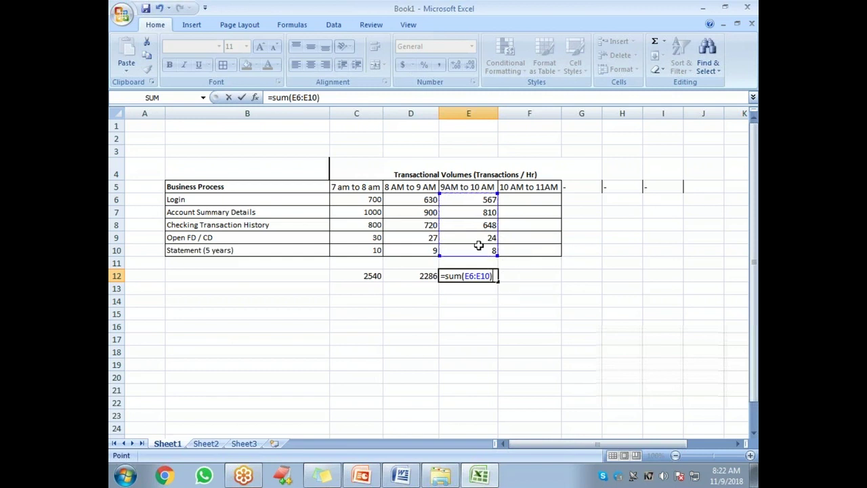
pyautogui.press('Return')
pyautogui.click(381, 275)
pyautogui.click(403, 275)
pyautogui.click(450, 278)
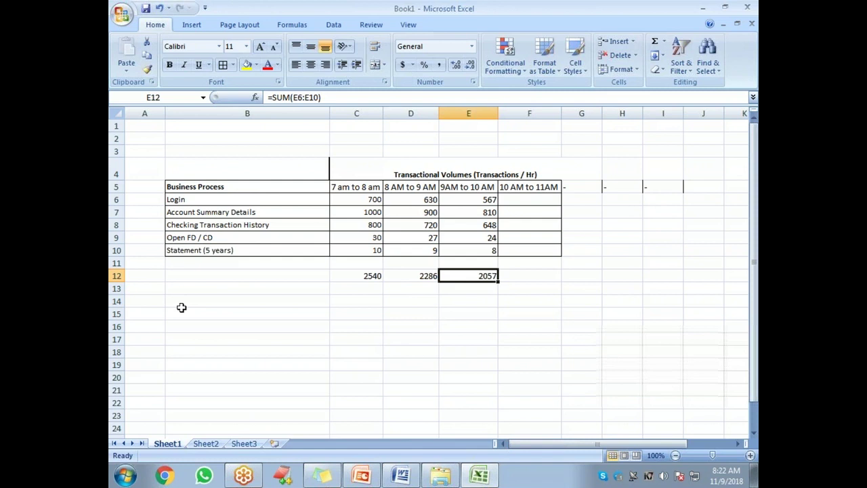
# Apply all borders to the whole table range B4:I10, including the title row and placeholder columns
pyautogui.moveTo(265, 162); pyautogui.dragTo(440, 251)
pyautogui.moveTo(263, 166); pyautogui.dragTo(652, 238)
pyautogui.click(652, 239)
pyautogui.moveTo(258, 170); pyautogui.dragTo(655, 255)
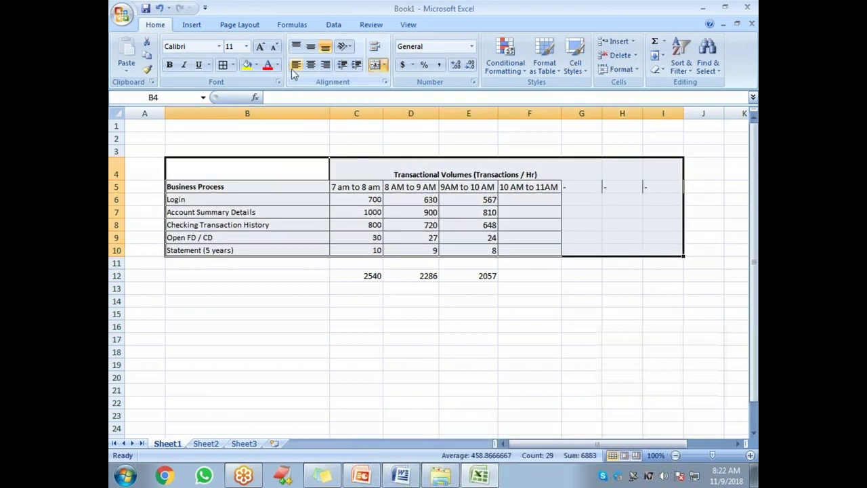
pyautogui.click(233, 64)
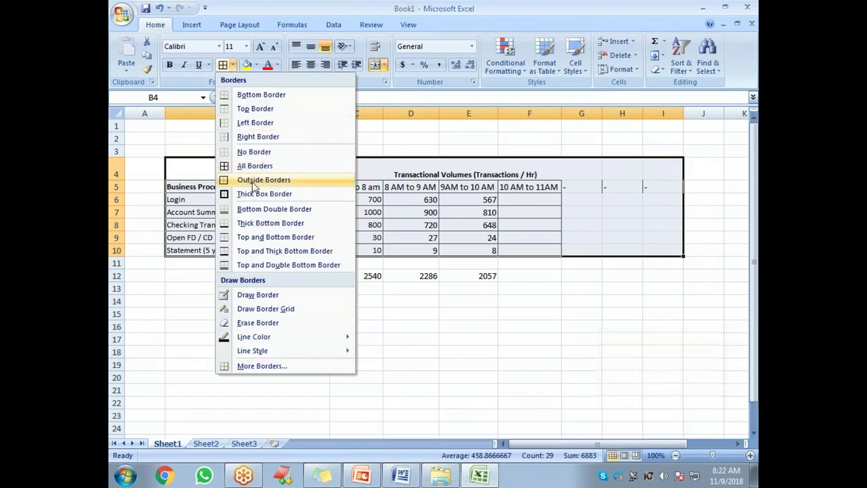
pyautogui.click(254, 165)
pyautogui.click(291, 326)
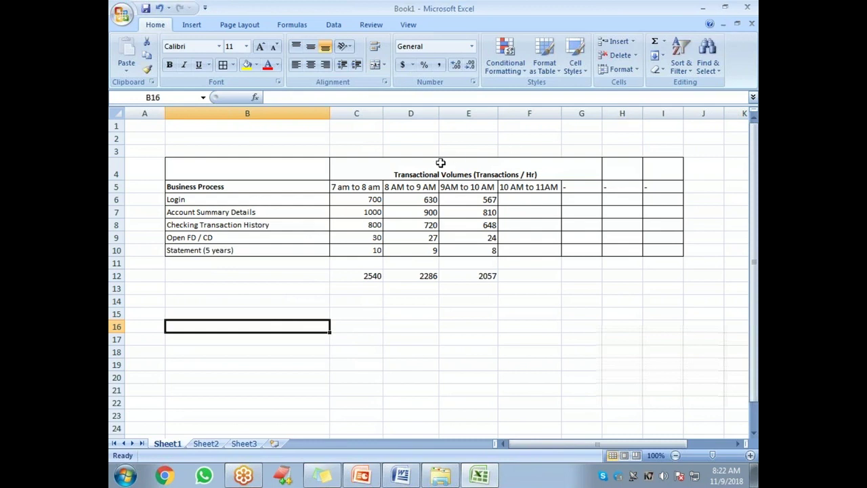
# Compare the business-process volumes in the 7 am to 8 am, 8 AM to 9 AM and 9AM to 10 AM columns
pyautogui.click(368, 185)
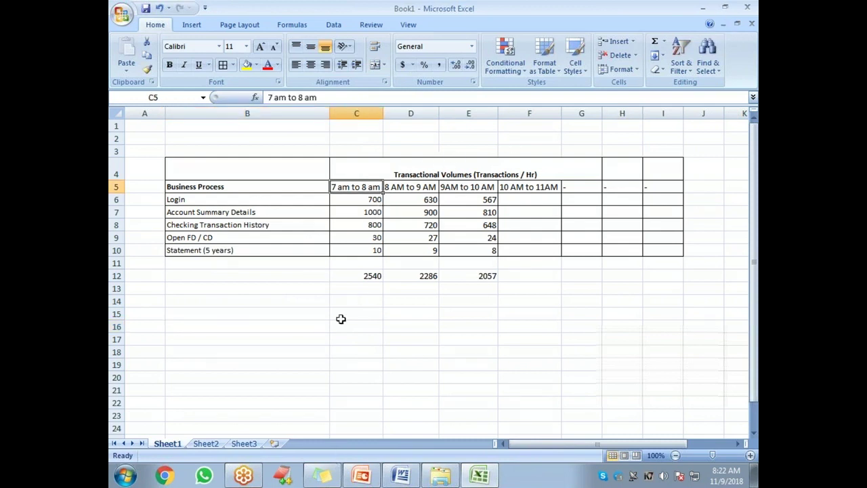
pyautogui.moveTo(364, 201); pyautogui.dragTo(368, 257)
pyautogui.moveTo(321, 474)
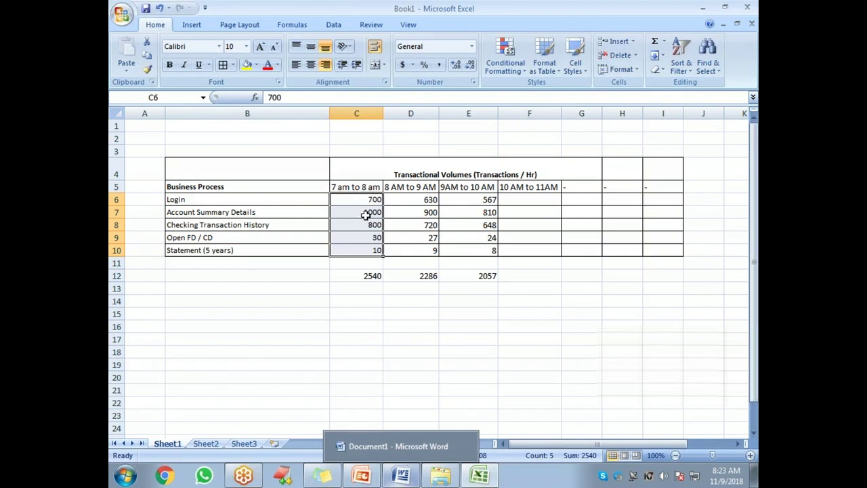
pyautogui.moveTo(410, 199); pyautogui.dragTo(414, 254)
pyautogui.click(469, 203)
pyautogui.moveTo(469, 203); pyautogui.dragTo(475, 250)
pyautogui.moveTo(403, 199); pyautogui.dragTo(410, 252)
pyautogui.moveTo(468, 201); pyautogui.dragTo(471, 250)
pyautogui.moveTo(410, 200); pyautogui.dragTo(416, 250)
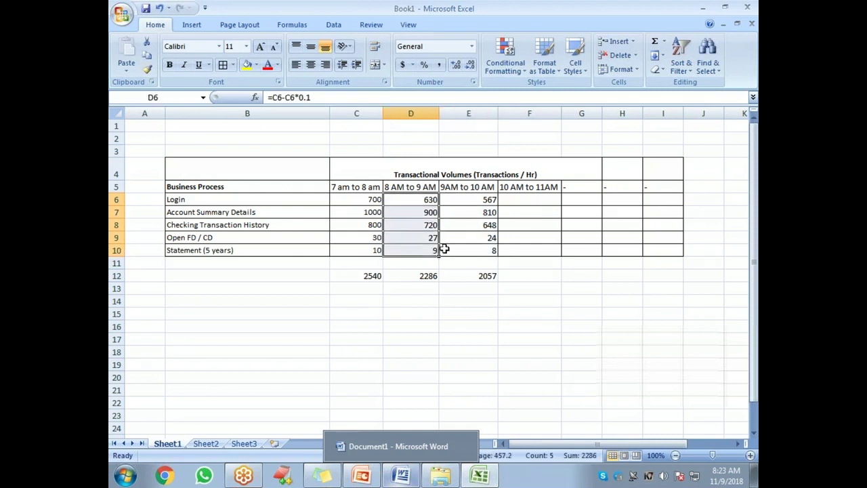
pyautogui.moveTo(474, 202); pyautogui.dragTo(485, 252)
pyautogui.moveTo(431, 208); pyautogui.dragTo(424, 249)
pyautogui.moveTo(376, 203); pyautogui.dragTo(377, 250)
pyautogui.moveTo(424, 186); pyautogui.dragTo(434, 250)
pyautogui.moveTo(467, 188); pyautogui.dragTo(468, 250)
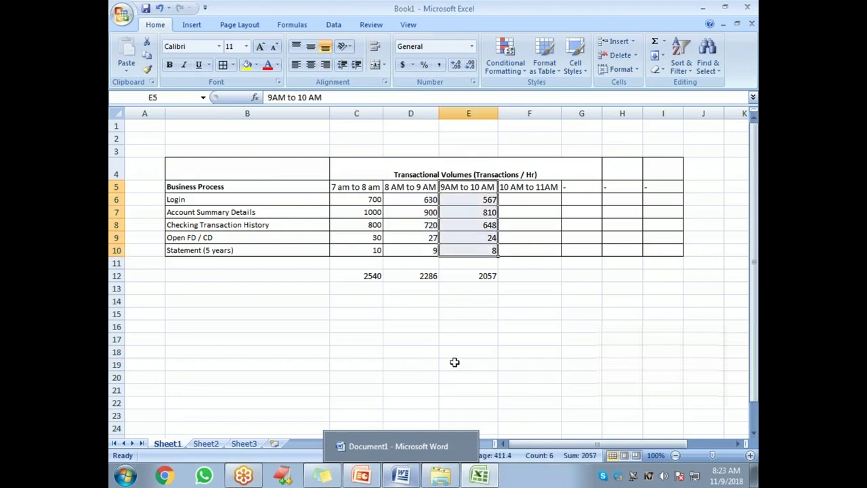
pyautogui.click(421, 363)
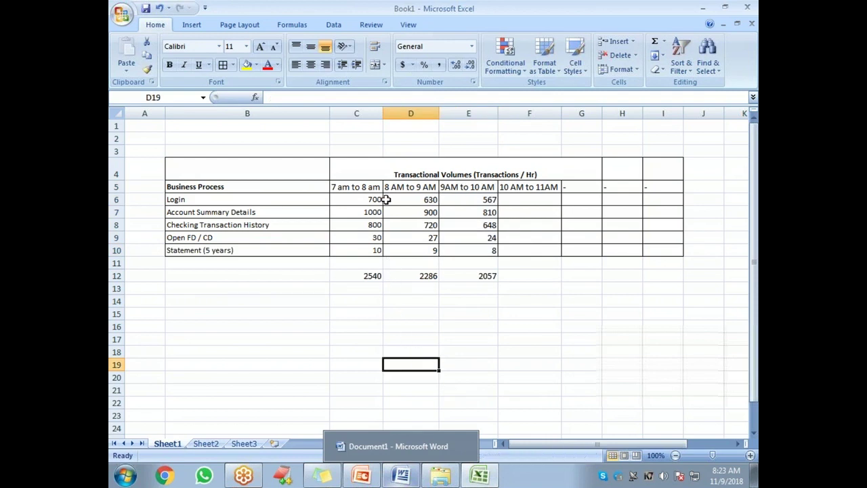
# Compare the 7 am to 8 am volumes in the worksheet with the Workload Related data slide in PowerPoint
pyautogui.moveTo(362, 187); pyautogui.dragTo(368, 244)
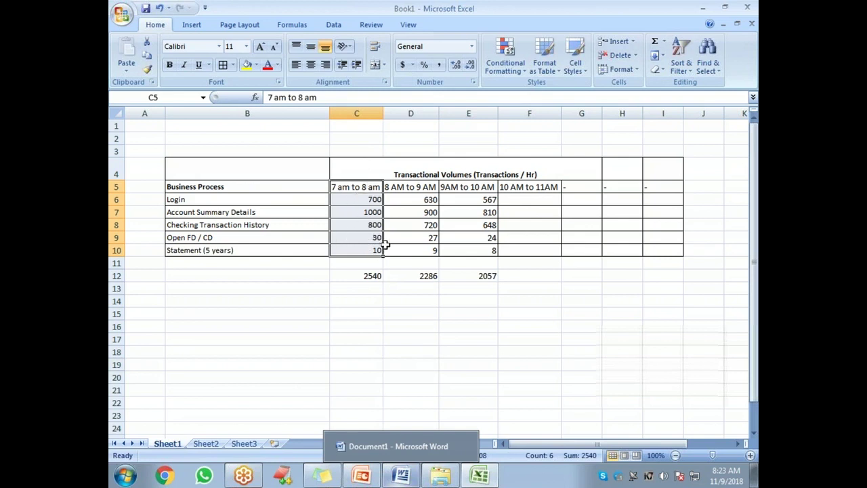
pyautogui.hotkey('alt', 'Tab')
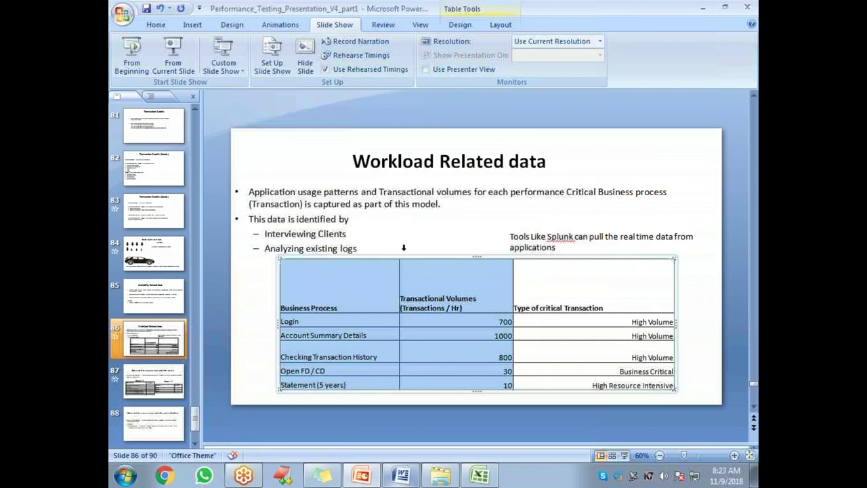
pyautogui.hotkey('alt', 'Tab')
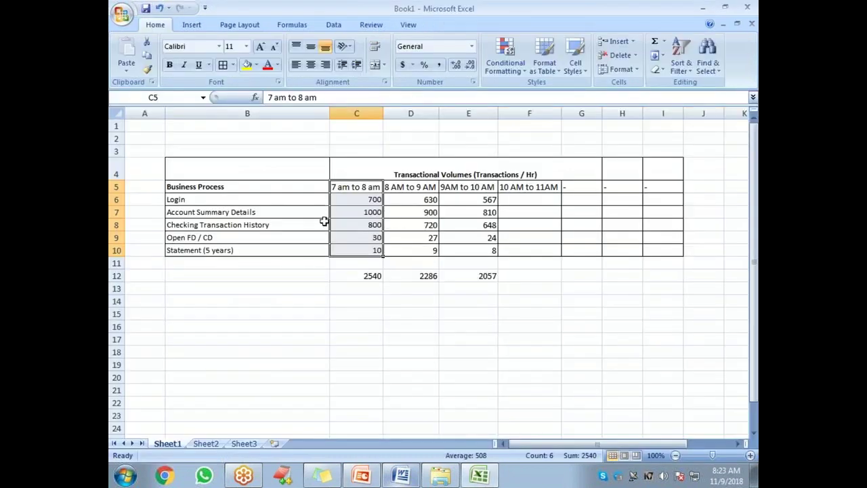
pyautogui.click(229, 138)
pyautogui.moveTo(374, 199); pyautogui.dragTo(376, 250)
# Enter the note "Application is already in production - web server log" in B2 above the table
pyautogui.click(268, 143)
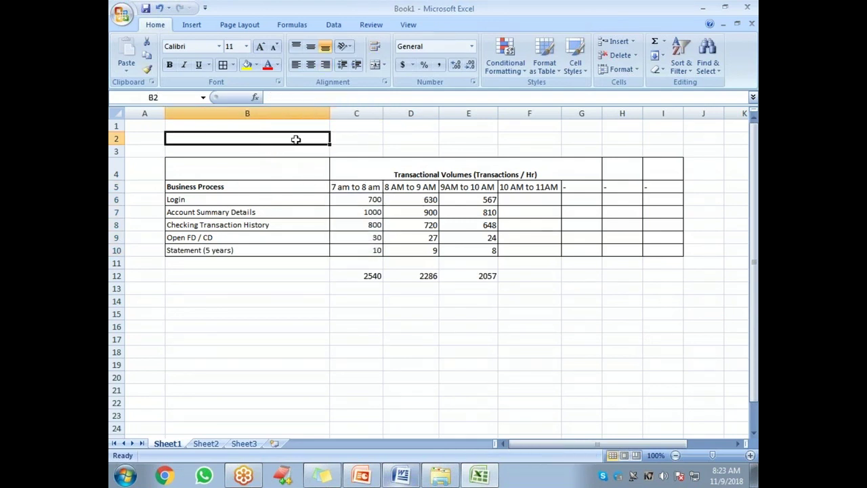
pyautogui.write('Applic')
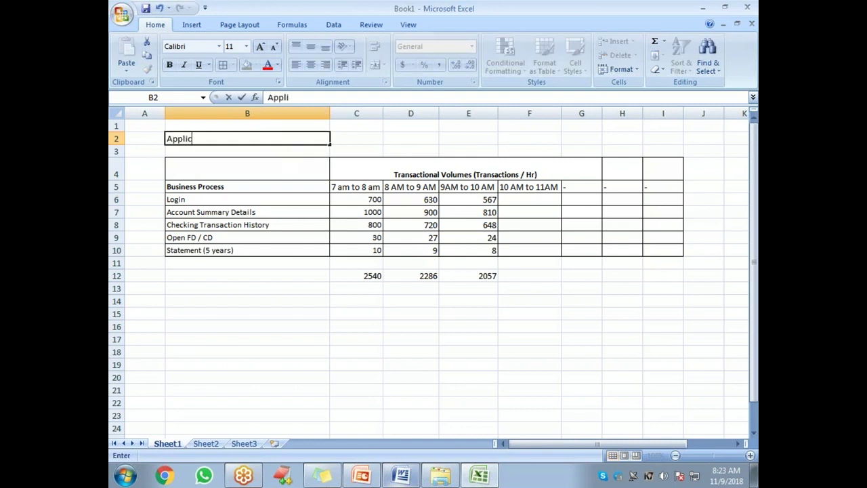
pyautogui.write('ation is alrea')
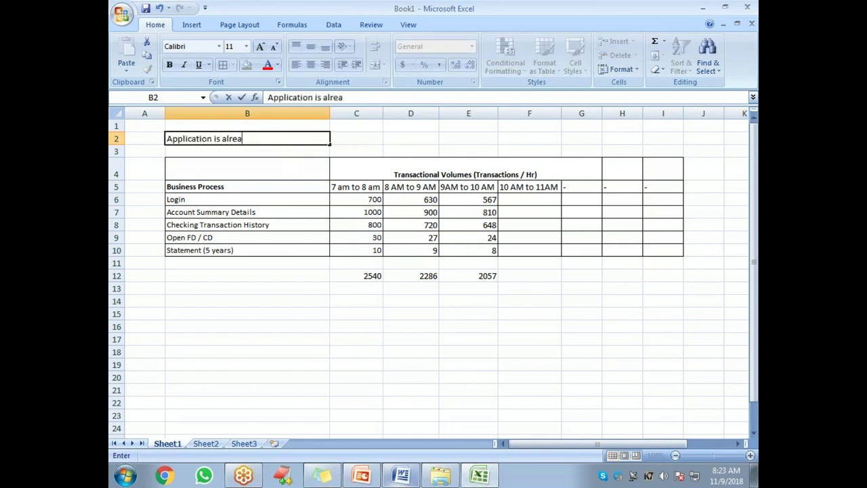
pyautogui.write('dy in production')
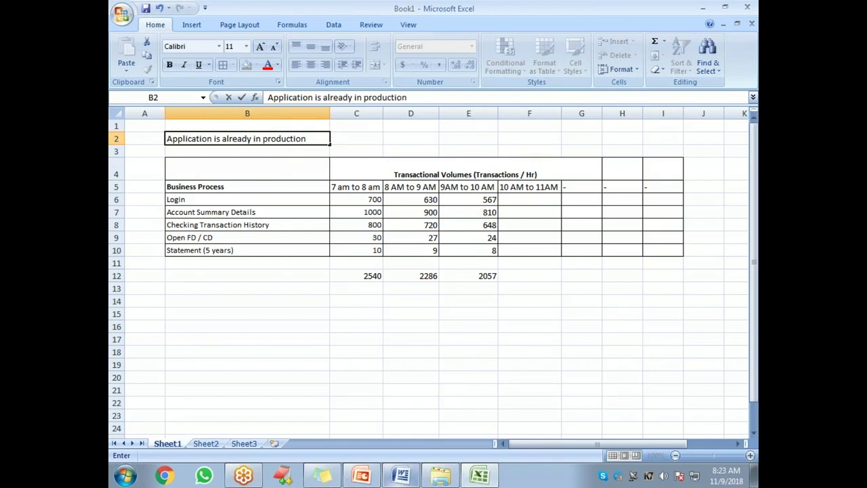
pyautogui.write('- web server log')
pyautogui.press('Return')
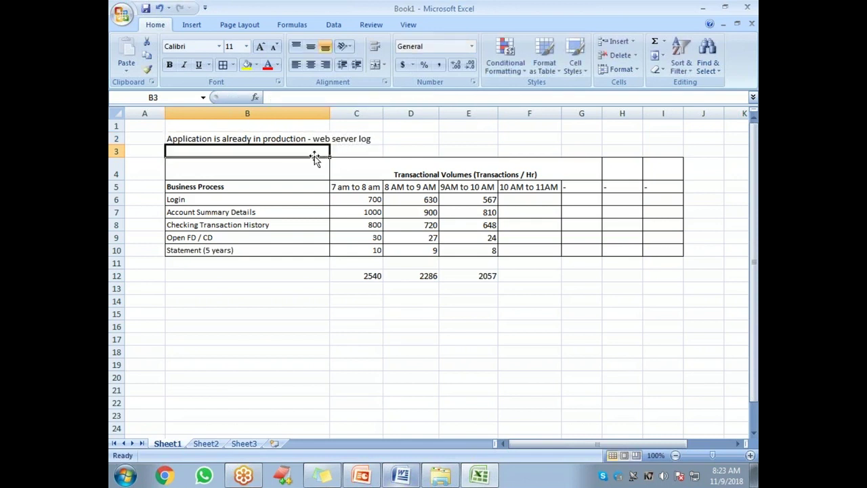
# Copy the B2 note into the Word document below the Peak Hour line and put "web server log" on its own line
pyautogui.click(316, 136)
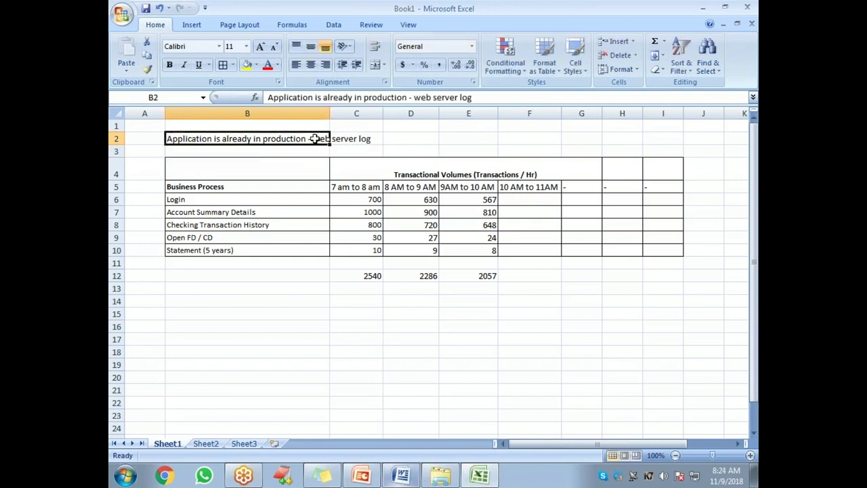
pyautogui.hotkey('ctrl', 'c')
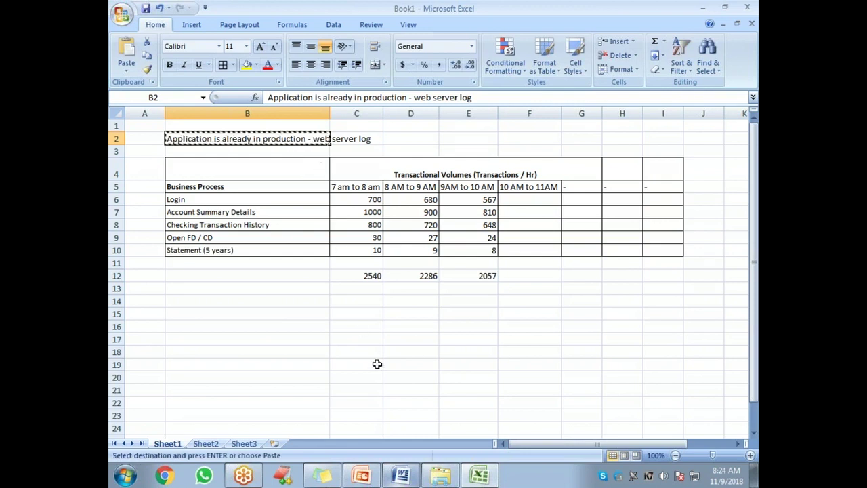
pyautogui.click(401, 475)
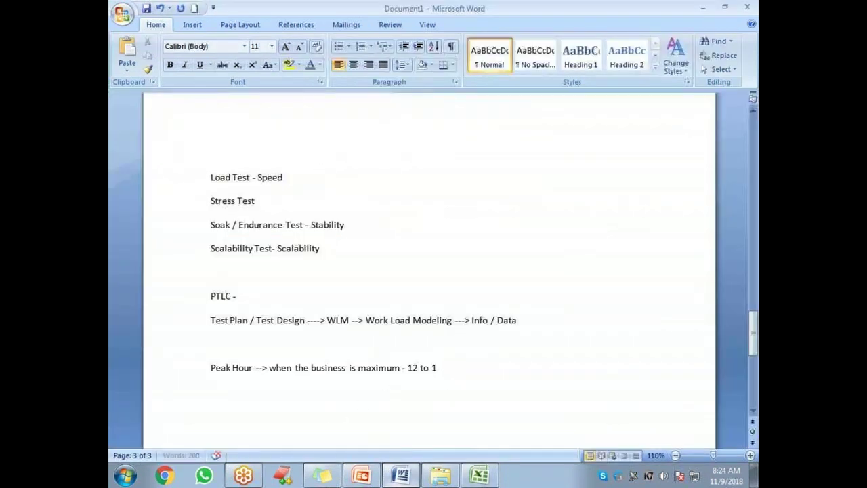
pyautogui.hotkey('ctrl', 'v')
pyautogui.click(366, 416)
pyautogui.press('Return')
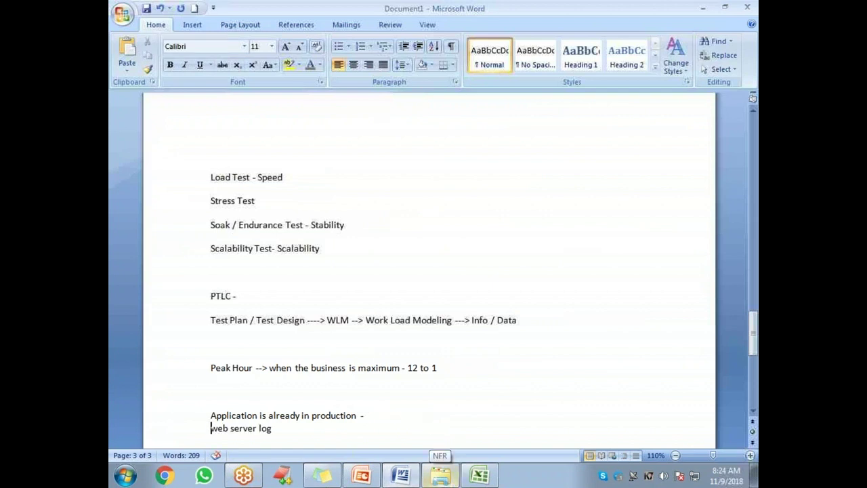
# Add the line "BofA ----" between the production note and "web server log"
pyautogui.write('BoF')
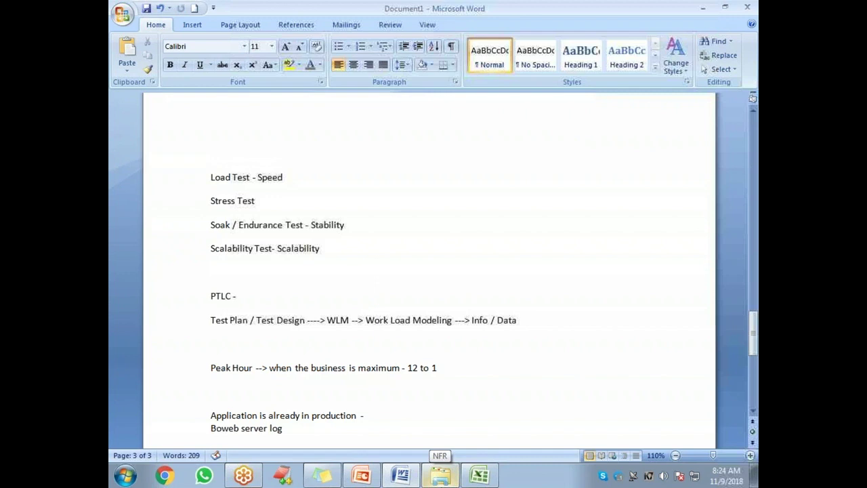
pyautogui.press('BackSpace')
pyautogui.press('BackSpace')
pyautogui.write('ofA')
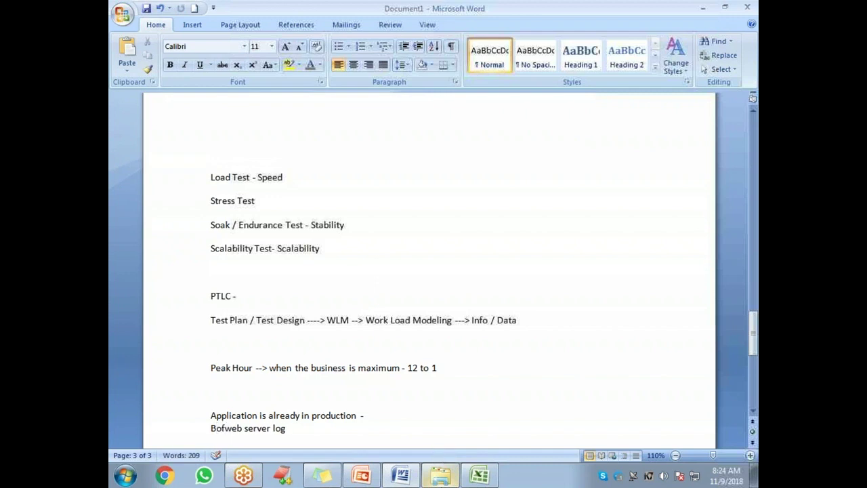
pyautogui.write(' ----')
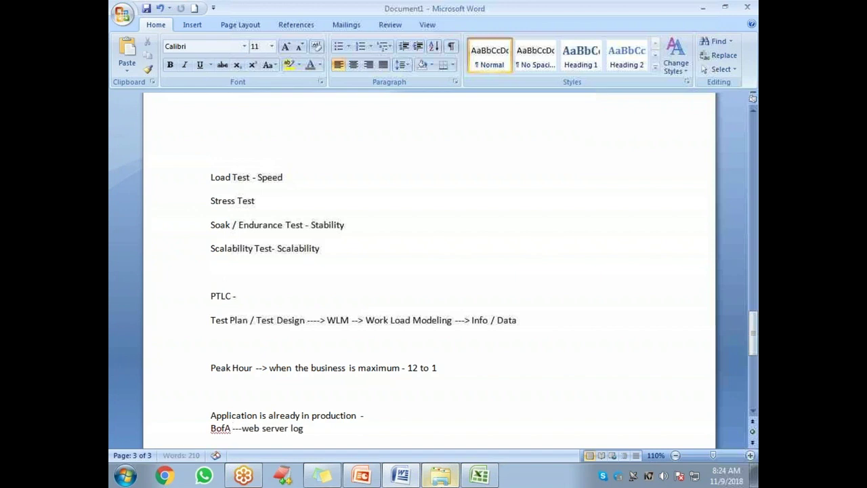
pyautogui.press('Return')
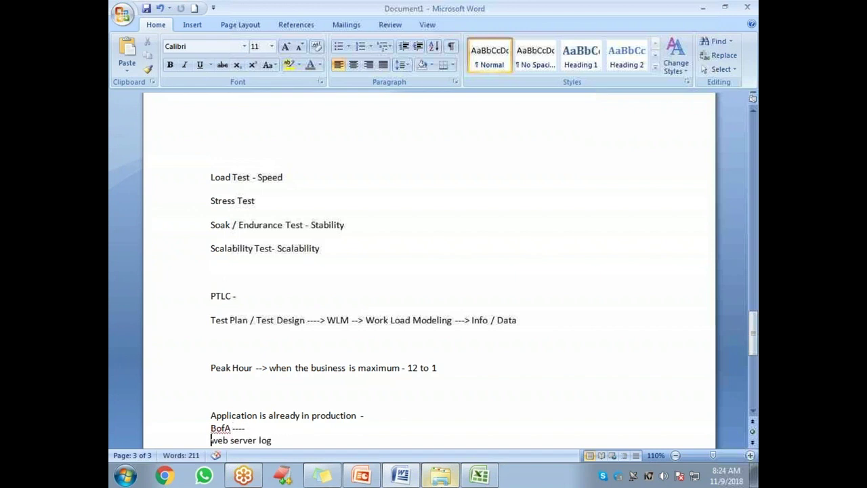
# Extend the "web server log" line with "---> .text file --> improt this file splunk"
pyautogui.scroll(-3, 364, 423)
pyautogui.moveTo(287, 339); pyautogui.dragTo(227, 338)
pyautogui.click(280, 346)
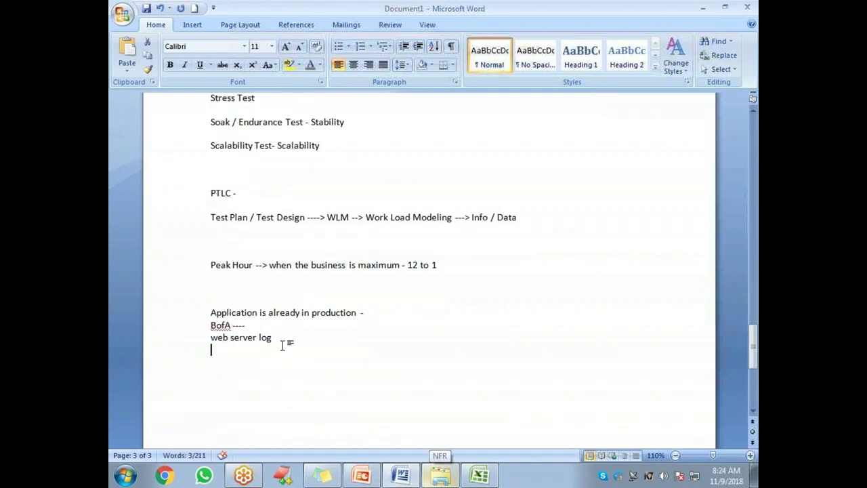
pyautogui.press('BackSpace')
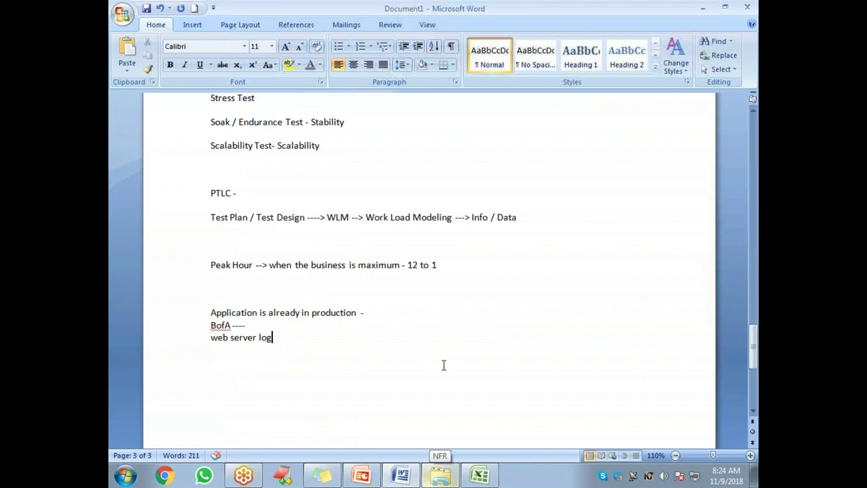
pyautogui.write('--->')
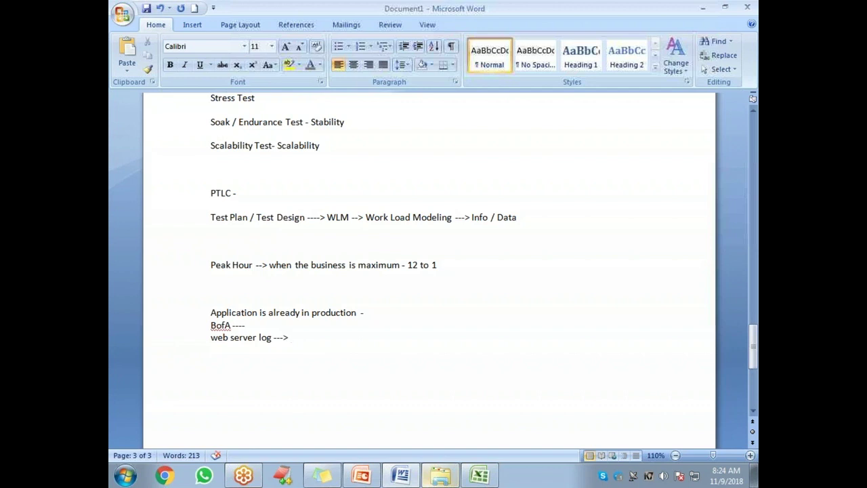
pyautogui.write('text file --> improt t')
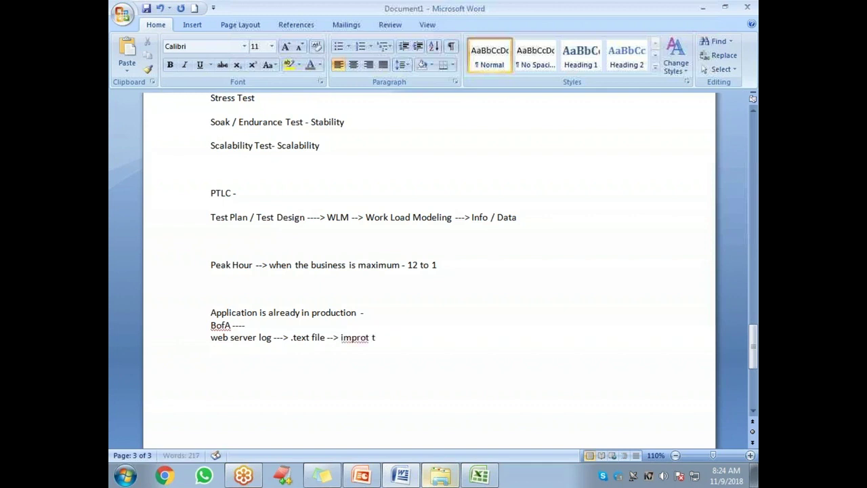
pyautogui.write('his file ')
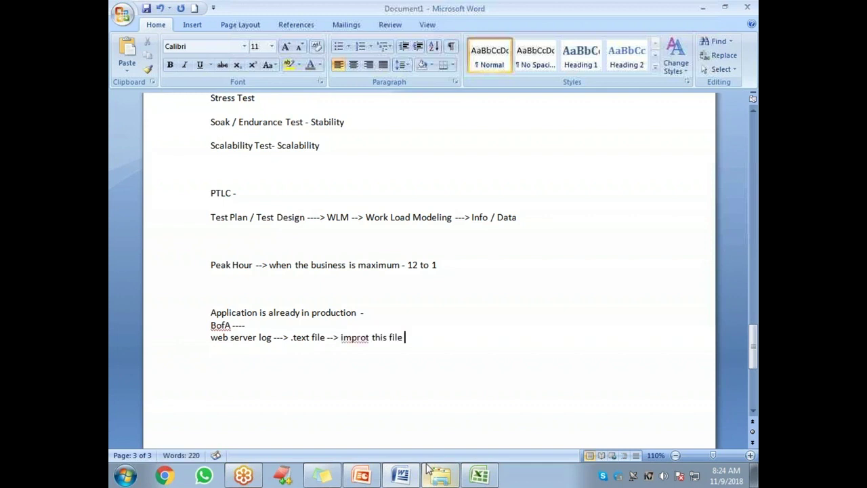
pyautogui.write('splunk')
# Correct the misspelled "improt" to "import" in the web server log line
pyautogui.press('Left')
pyautogui.press('Left')
pyautogui.press('Left')
pyautogui.press('Left')
pyautogui.press('Left')
pyautogui.press('Left')
pyautogui.press('Left')
pyautogui.press('Left')
pyautogui.press('Left')
pyautogui.press('Left')
pyautogui.press('Left')
pyautogui.press('Left')
pyautogui.press('BackSpace')
pyautogui.press('BackSpace')
pyautogui.write('or')
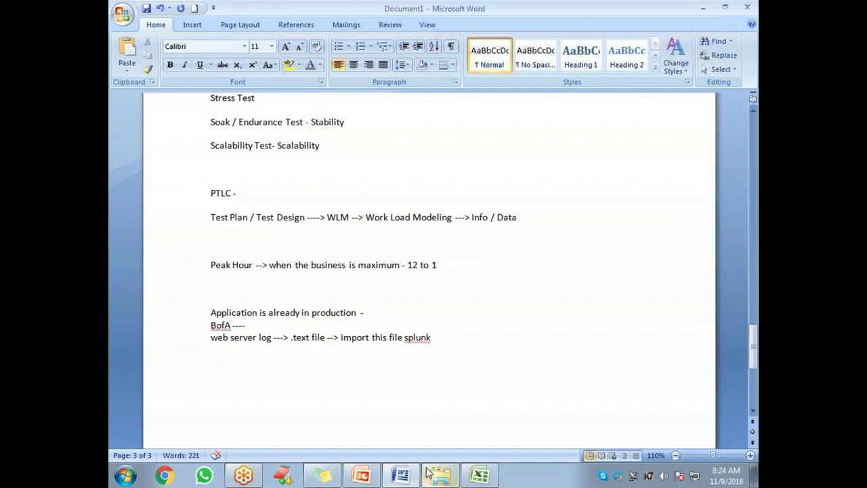
# Shorten the log line to "web server log ---> Splunk" by removing the text-file import wording and capitalizing Splunk
pyautogui.hotkey('alt', 'Tab')
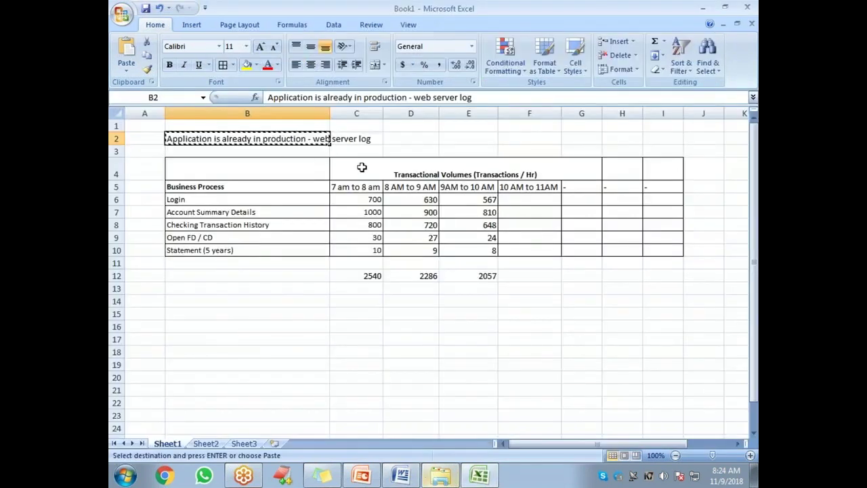
pyautogui.hotkey('alt', 'Tab')
pyautogui.doubleClick(417, 337)
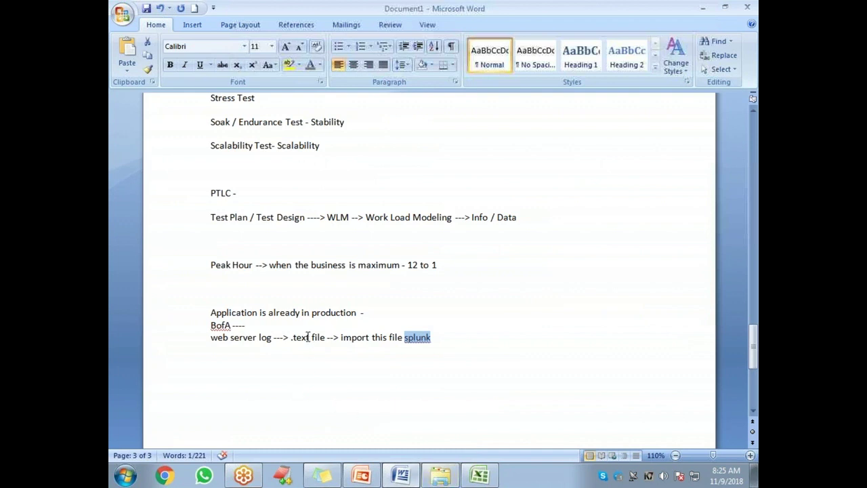
pyautogui.moveTo(293, 337); pyautogui.dragTo(393, 339)
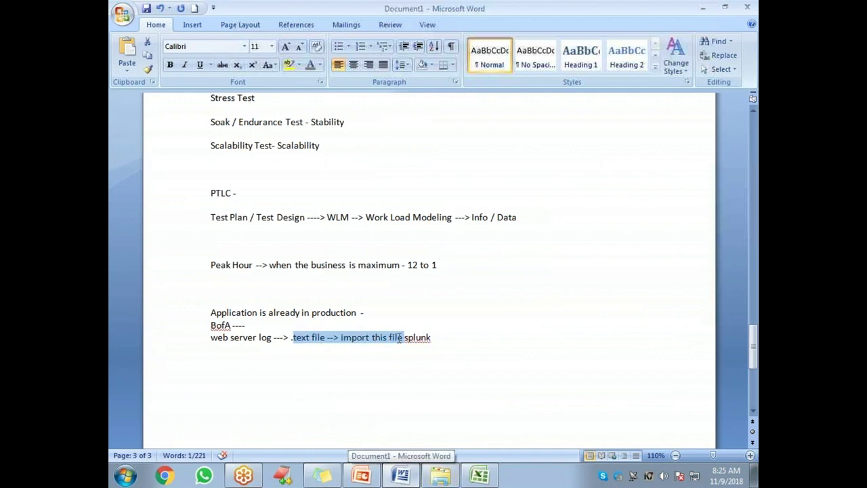
pyautogui.press('Delete')
pyautogui.press('BackSpace')
pyautogui.press('BackSpace')
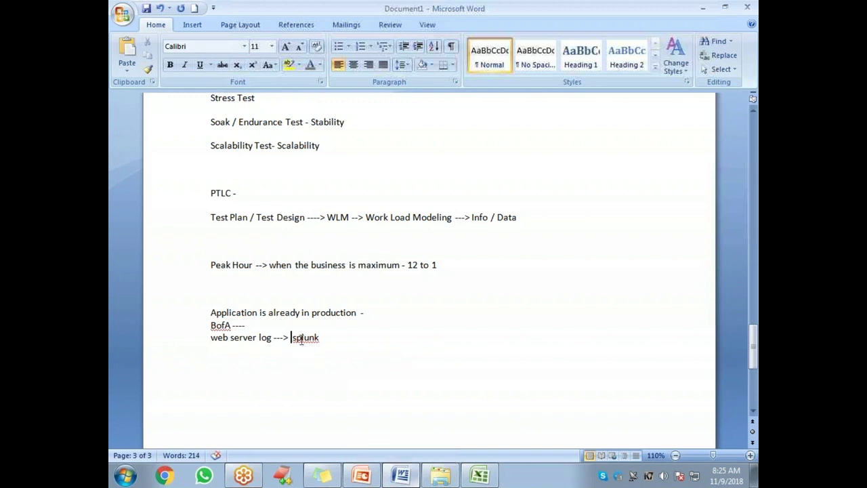
pyautogui.press('Delete')
pyautogui.write('S')
# Review the web server log and Splunk note in Word against the hourly volume table in Excel
pyautogui.doubleClick(306, 338)
pyautogui.click(213, 349)
pyautogui.moveTo(211, 338); pyautogui.dragTo(273, 337)
pyautogui.click(324, 349)
pyautogui.click(479, 474)
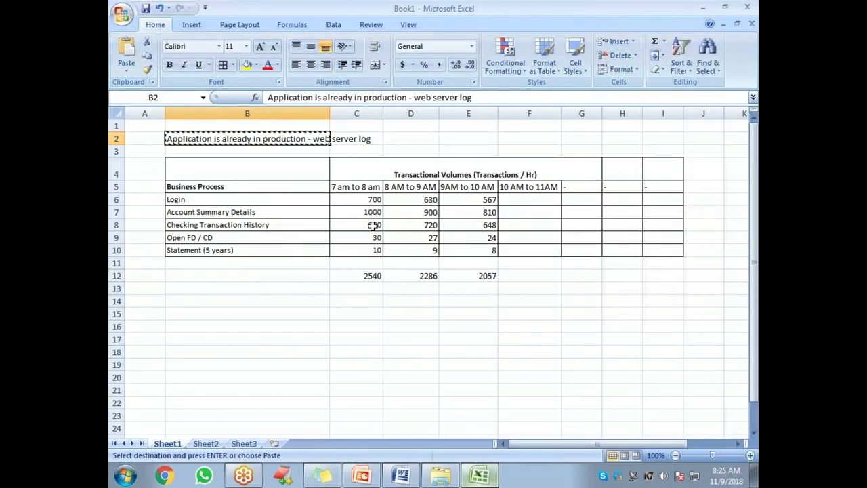
pyautogui.hotkey('alt', 'Tab')
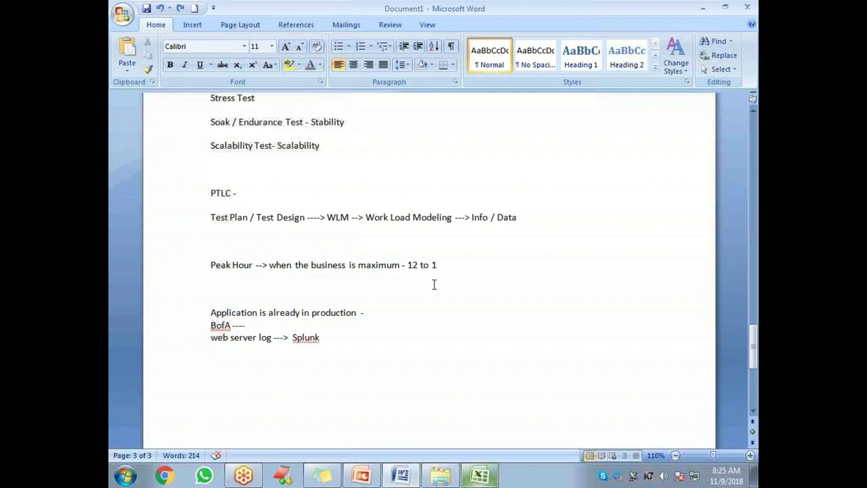
pyautogui.hotkey('alt', 'Tab')
pyautogui.hotkey('ctrl', 'c')
pyautogui.moveTo(244, 225); pyautogui.dragTo(227, 182)
pyautogui.click(209, 196)
pyautogui.press('Escape')
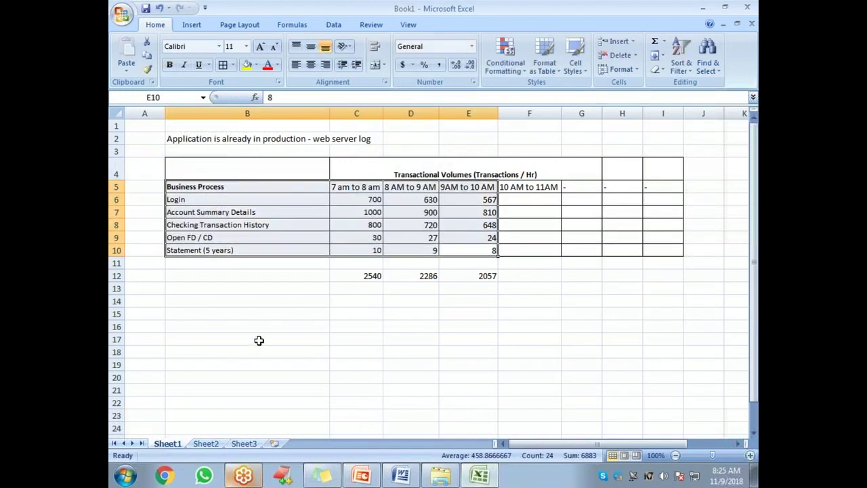
pyautogui.click(259, 340)
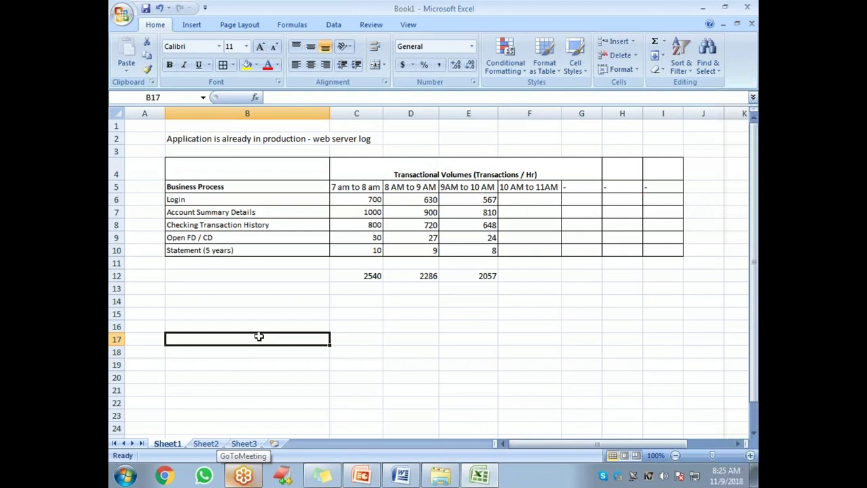
pyautogui.click(229, 312)
pyautogui.press('Up')
pyautogui.press('Up')
pyautogui.press('Up')
pyautogui.press('Up')
pyautogui.click(229, 312)
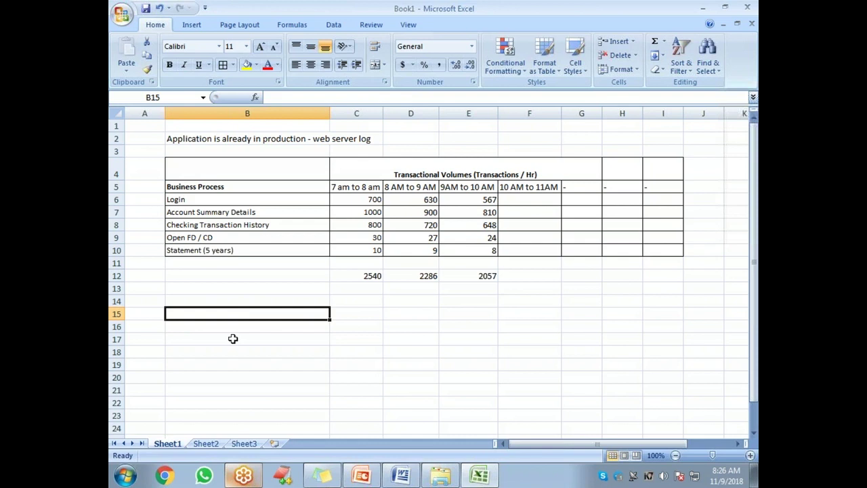
pyautogui.write('Bra')
pyautogui.write('New')
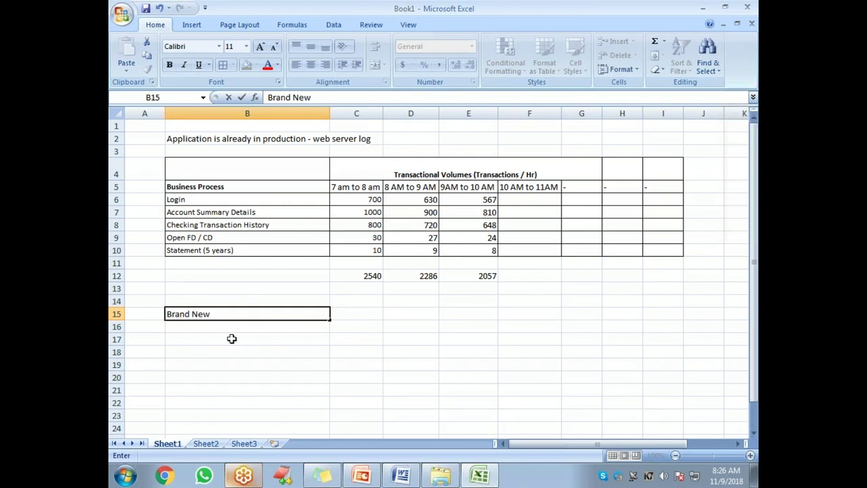
pyautogui.press('BackSpace')
pyautogui.press('BackSpace')
pyautogui.press('BackSpace')
pyautogui.press('BackSpace')
pyautogui.press('BackSpace')
pyautogui.press('BackSpace')
pyautogui.press('BackSpace')
pyautogui.press('BackSpace')
pyautogui.press('BackSpace')
pyautogui.press('Return')
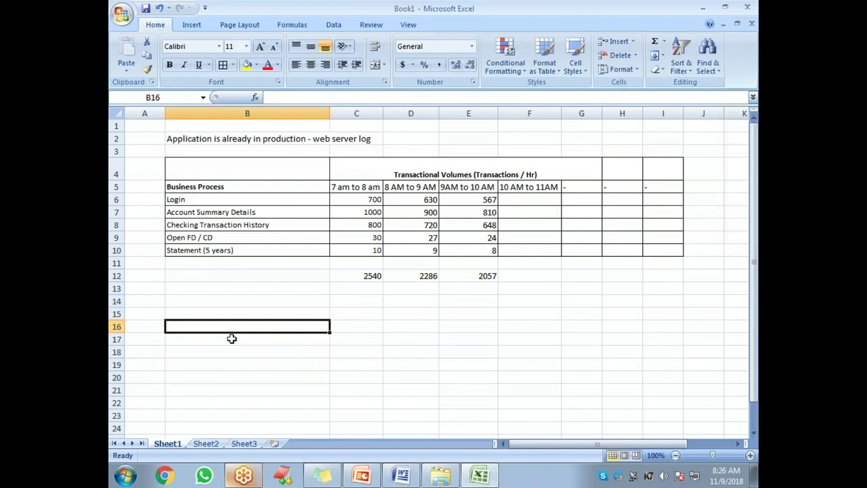
# Look over the hourly transaction-volume table and switch to the Workload Related data slide in PowerPoint
pyautogui.moveTo(224, 172); pyautogui.dragTo(624, 248)
pyautogui.click(633, 248)
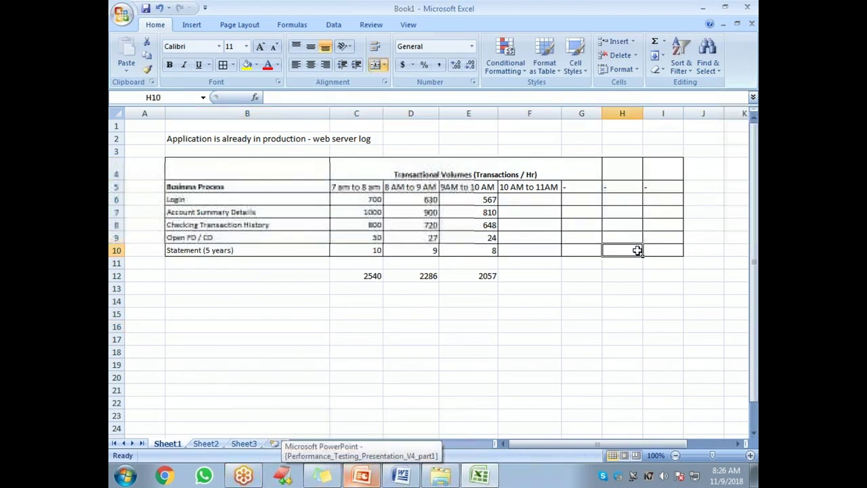
pyautogui.click(349, 188)
pyautogui.press('Down')
pyautogui.press('Down')
pyautogui.press('Down')
pyautogui.press('Down')
pyautogui.press('Down')
pyautogui.hotkey('alt', 'Tab')
pyautogui.hotkey('alt', 'Tab')
pyautogui.click(400, 476)
pyautogui.click(362, 476)
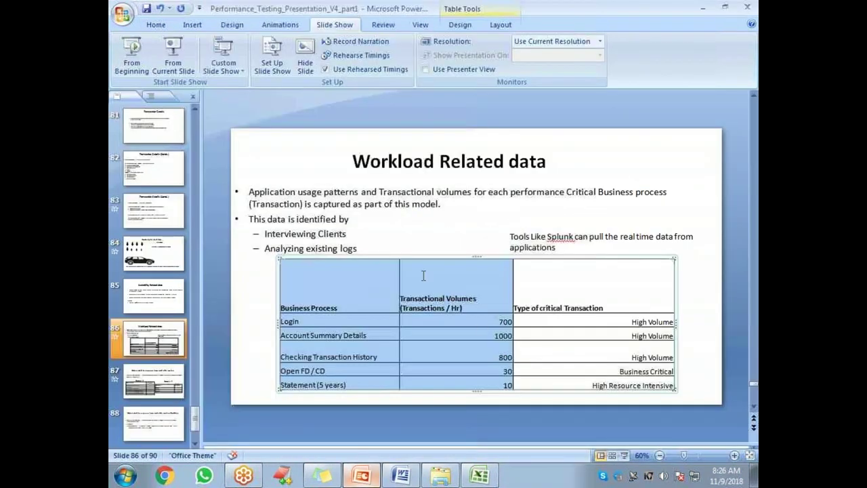
# Switch to Excel and review the 7 am to 8 am volumes for all five business processes against the slide's table
pyautogui.click(488, 322)
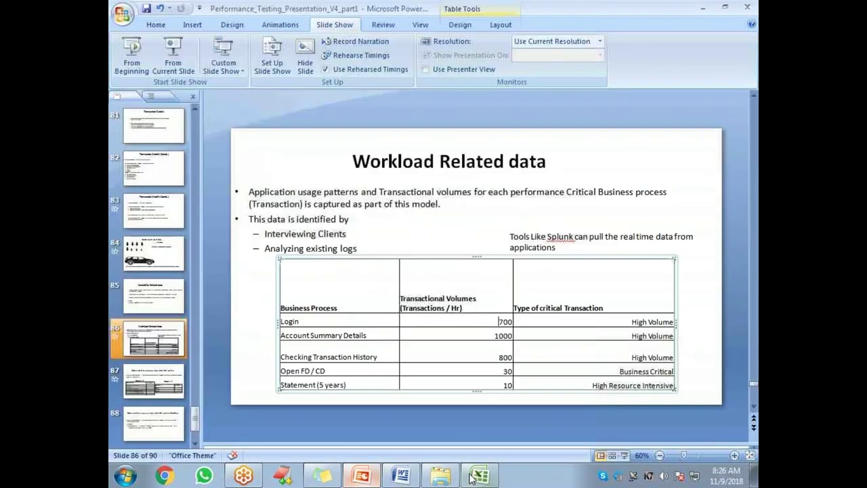
pyautogui.click(478, 477)
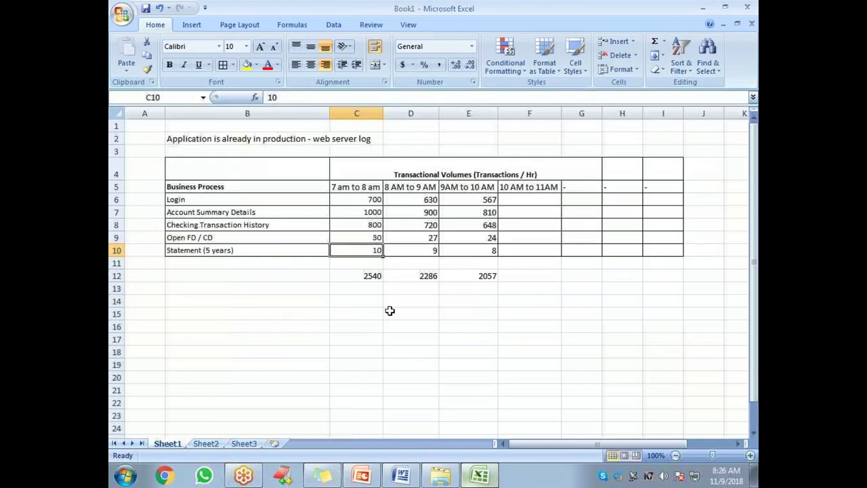
pyautogui.click(342, 188)
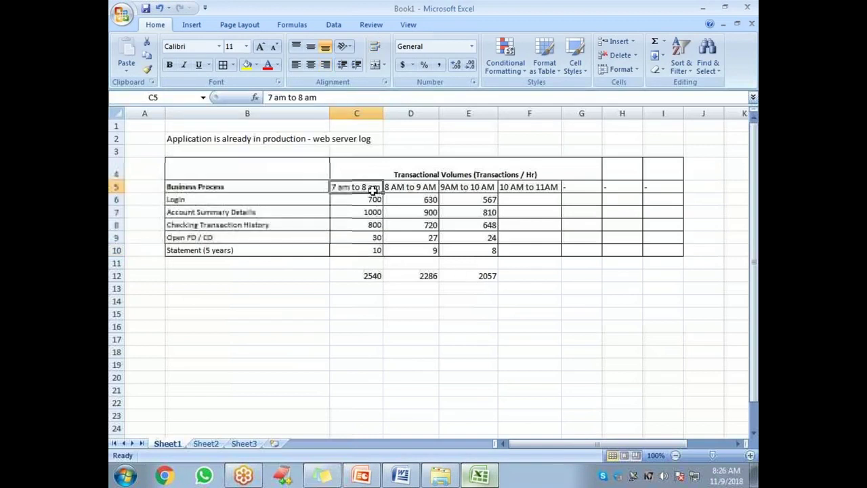
pyautogui.moveTo(370, 198); pyautogui.dragTo(371, 245)
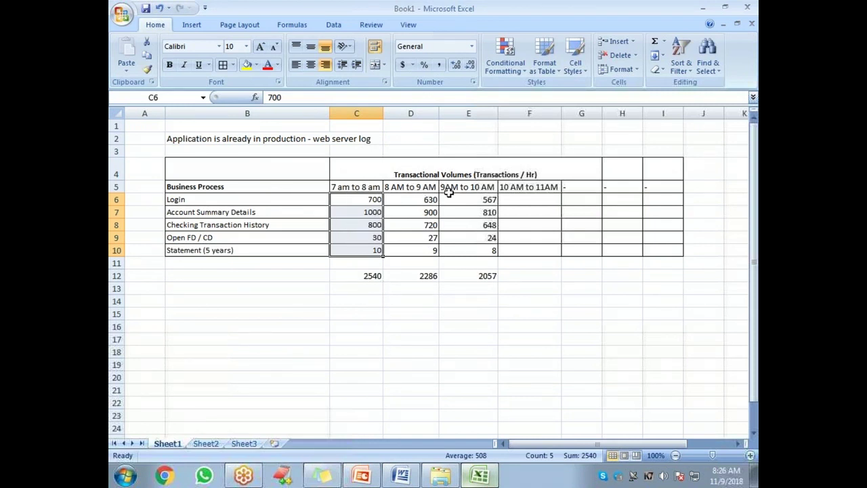
# Return to the PowerPoint slide and examine the Transactions / Hr heading and each business process's hourly volume
pyautogui.hotkey('alt', 'Tab')
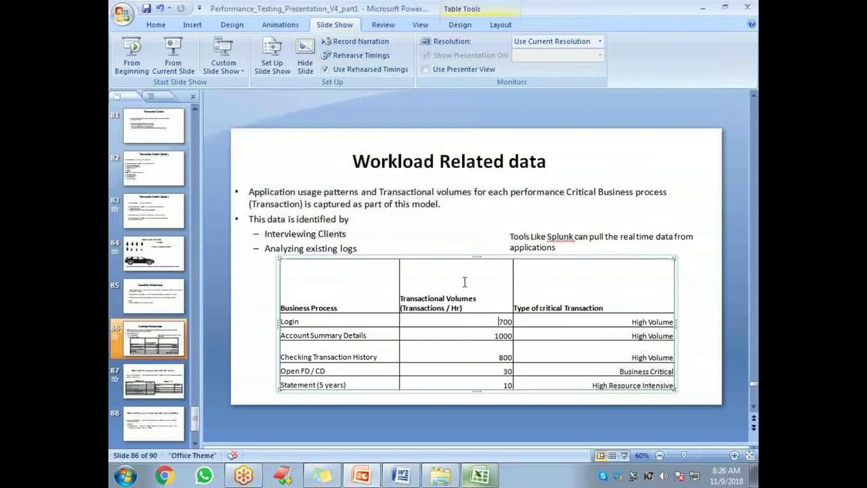
pyautogui.moveTo(486, 325); pyautogui.dragTo(488, 387)
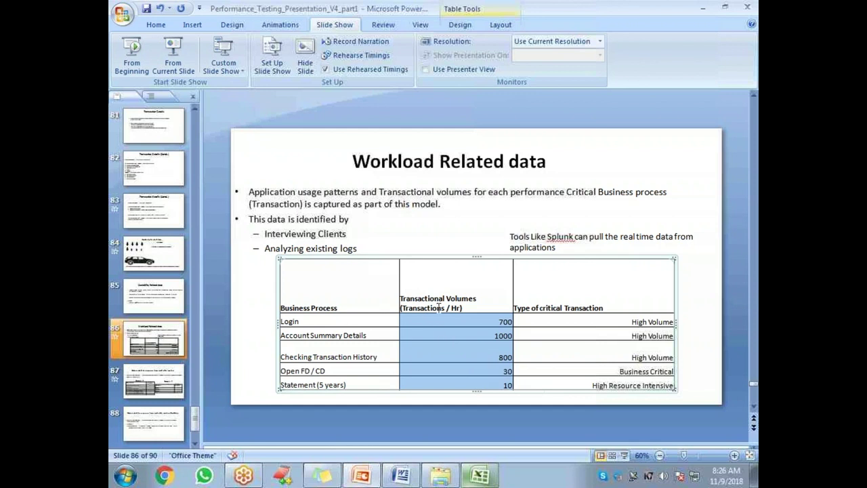
pyautogui.click(457, 308)
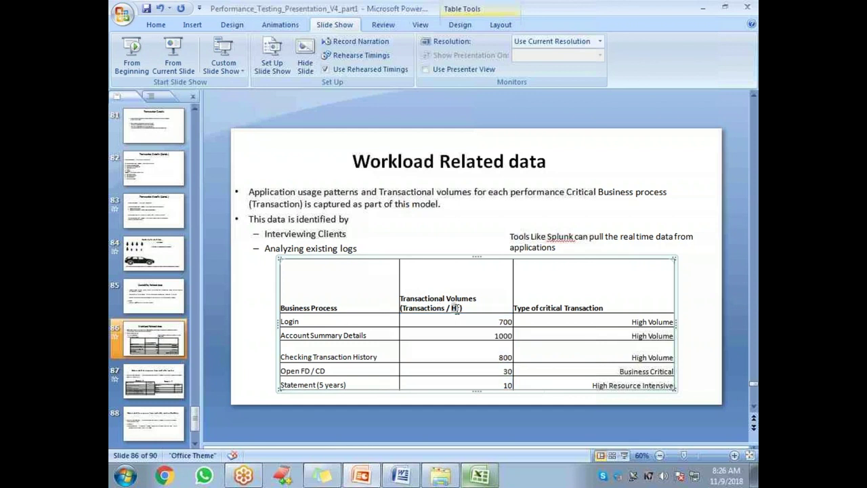
pyautogui.doubleClick(456, 307)
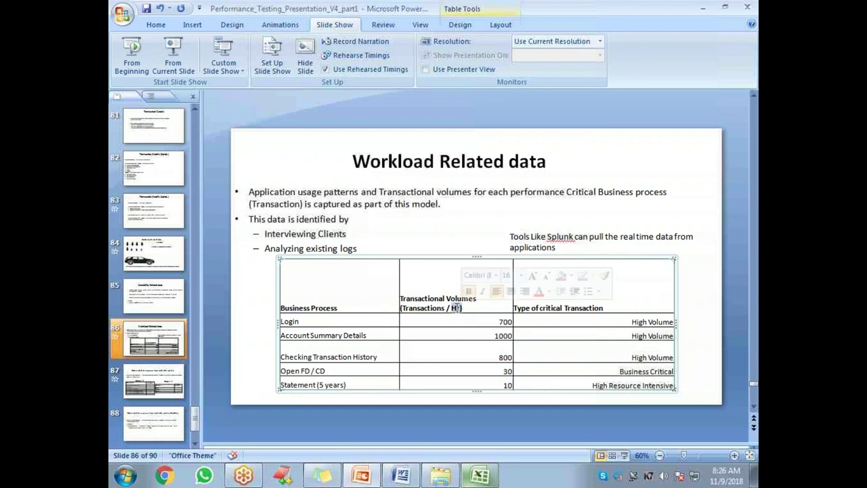
pyautogui.moveTo(498, 322); pyautogui.dragTo(512, 336)
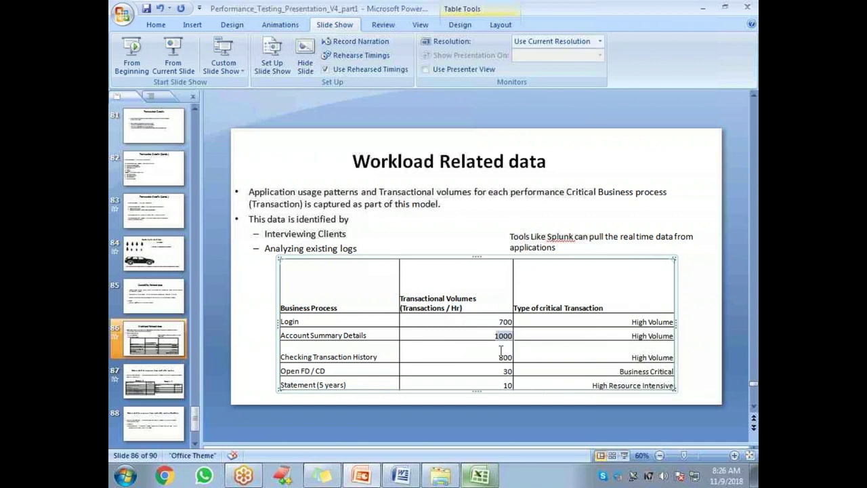
pyautogui.doubleClick(504, 358)
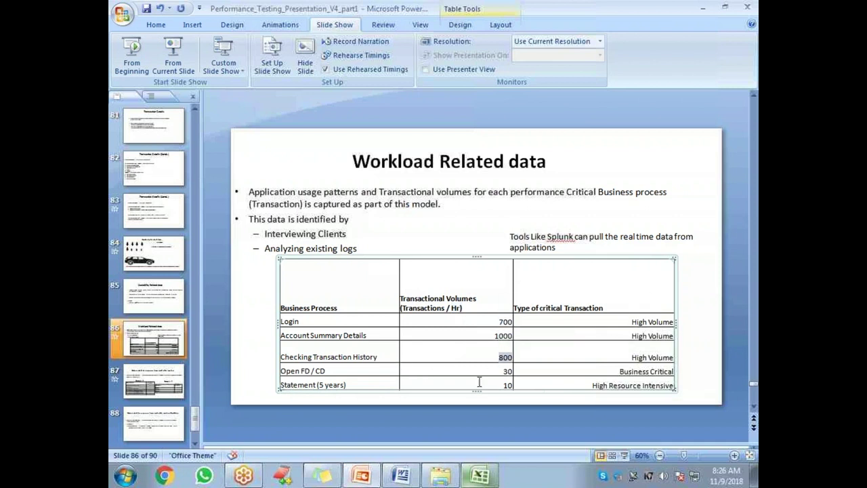
pyautogui.doubleClick(506, 370)
pyautogui.doubleClick(506, 385)
pyautogui.doubleClick(311, 322)
pyautogui.moveTo(471, 320); pyautogui.dragTo(480, 381)
pyautogui.click(464, 321)
pyautogui.moveTo(463, 321); pyautogui.dragTo(484, 381)
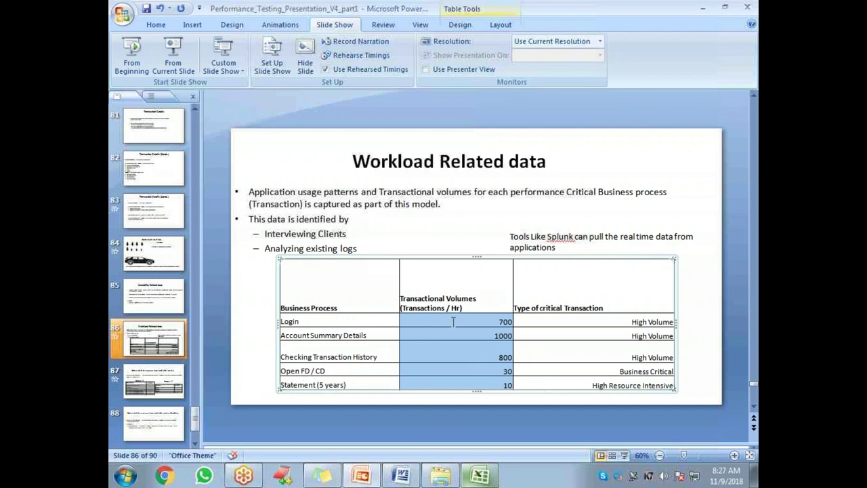
# Switch to Excel and enter 10% in cell C14, below the 7 am to 8 am total
pyautogui.hotkey('alt', 'Tab')
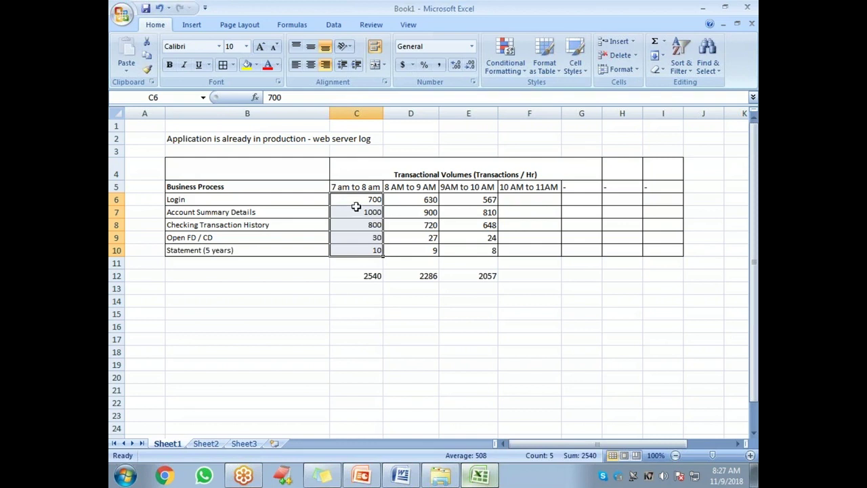
pyautogui.click(363, 302)
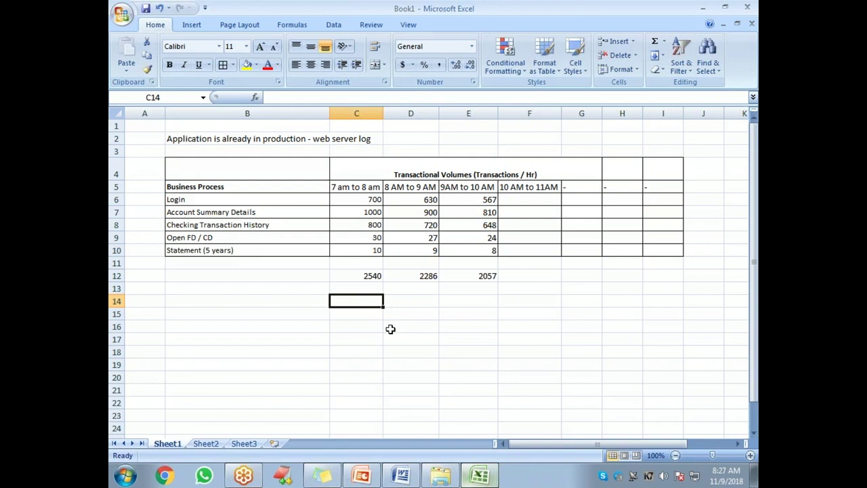
pyautogui.write('=')
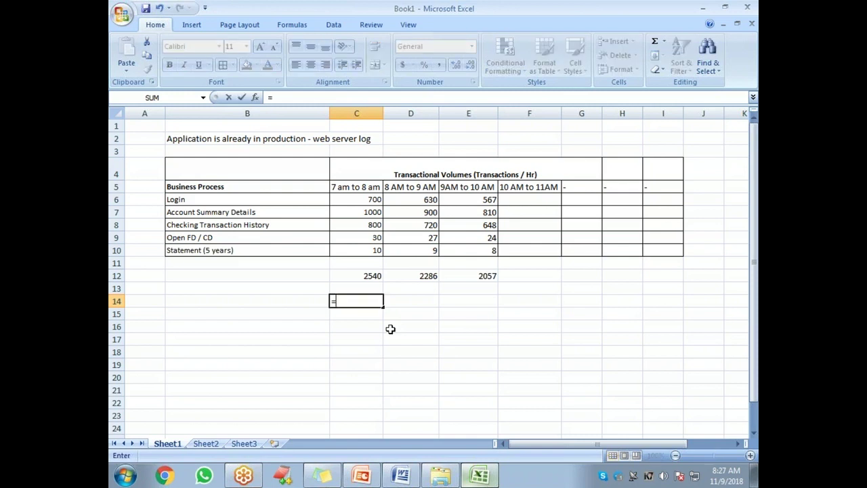
pyautogui.write('10%')
pyautogui.press('Return')
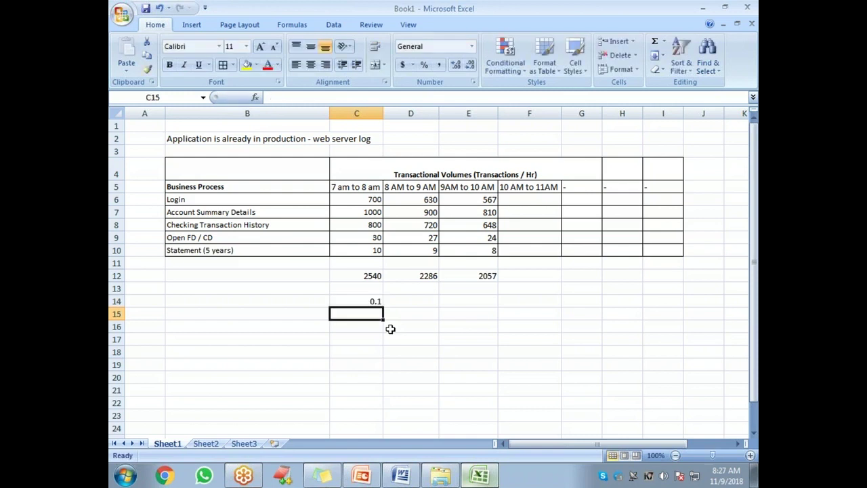
pyautogui.press('Up')
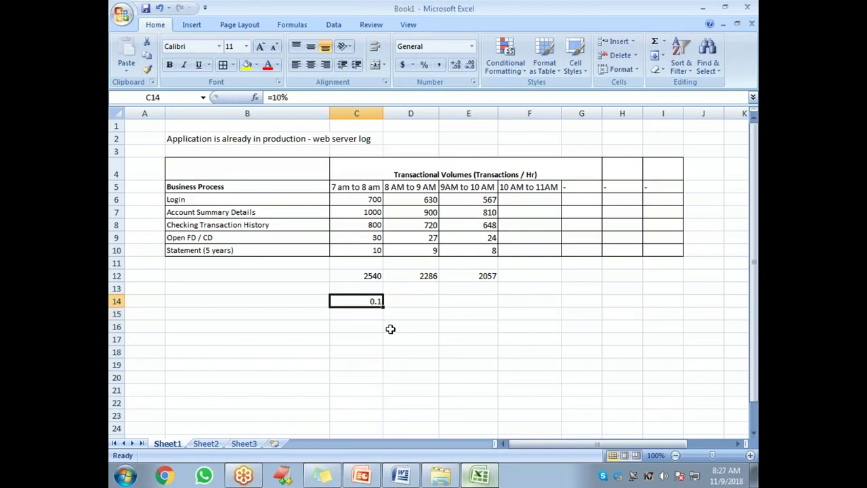
pyautogui.write('10')
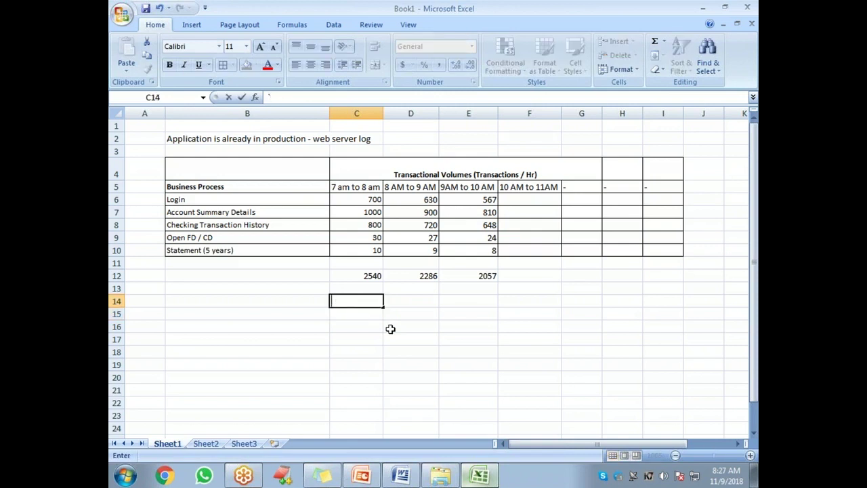
pyautogui.write('%')
pyautogui.moveTo(356, 201); pyautogui.dragTo(362, 245)
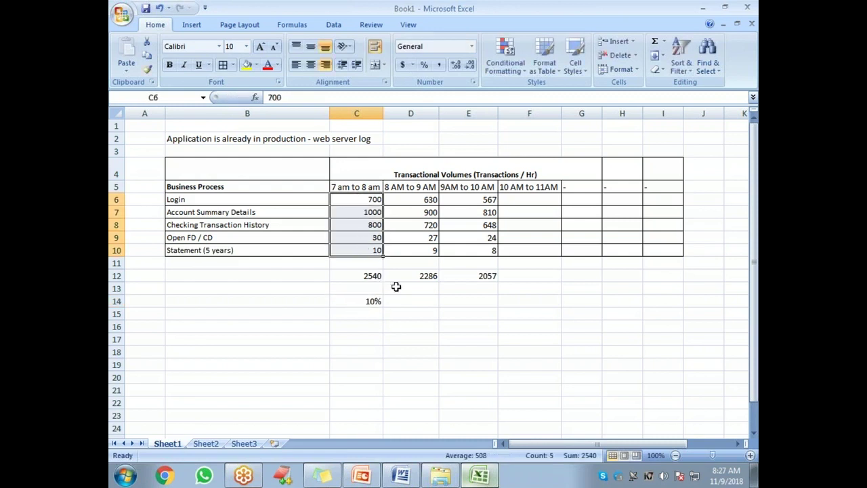
pyautogui.click(364, 311)
pyautogui.click(363, 303)
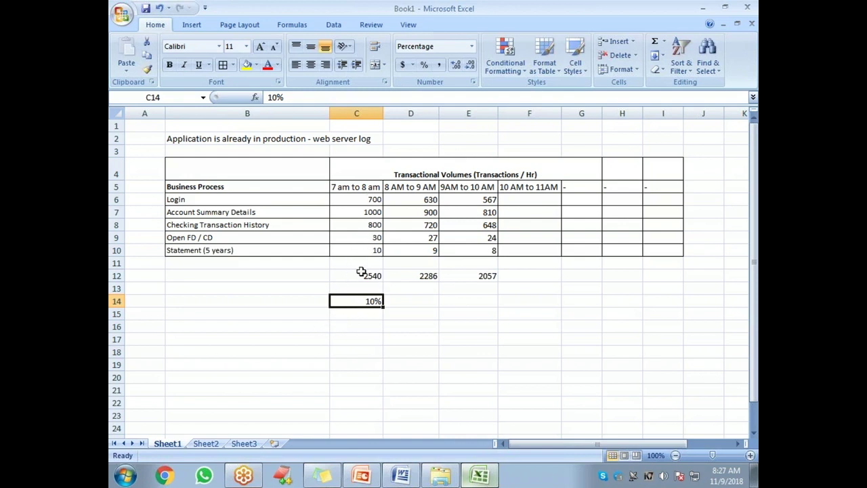
# Return to PowerPoint and widen the Transactional Volumes column in the Workload Related data slide's table
pyautogui.hotkey('alt', 'Tab')
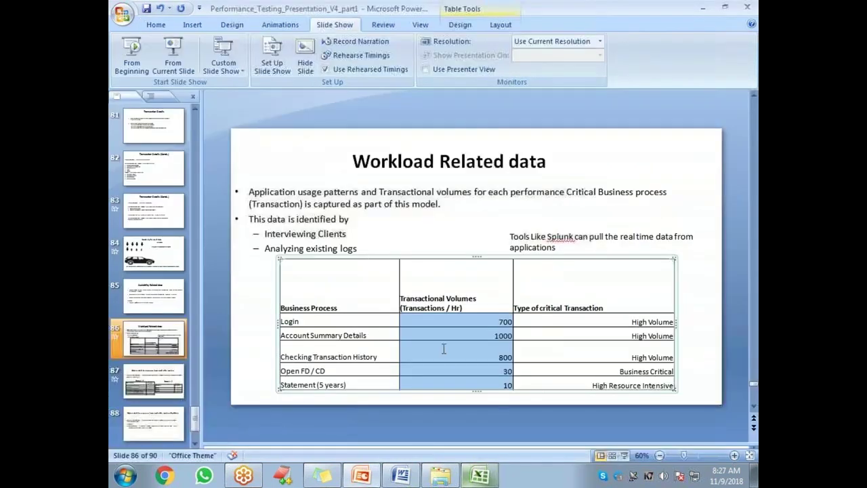
pyautogui.hotkey('alt', 'Tab')
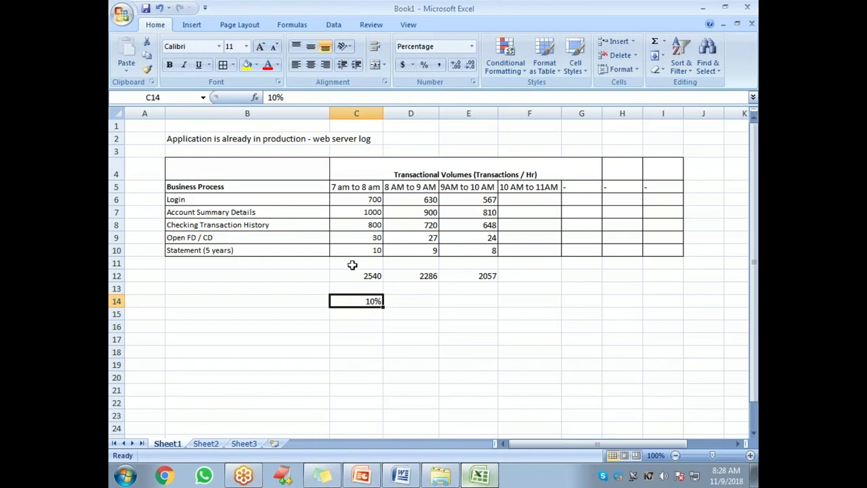
pyautogui.hotkey('alt', 'Tab')
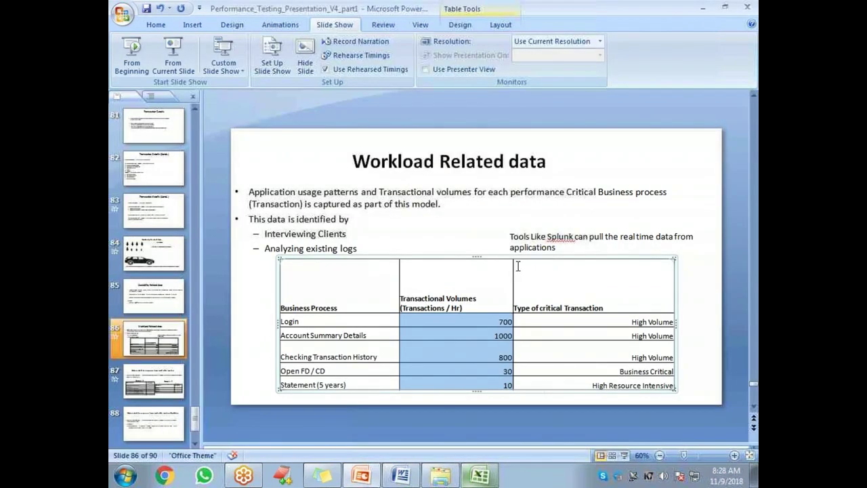
pyautogui.moveTo(515, 265); pyautogui.dragTo(562, 272)
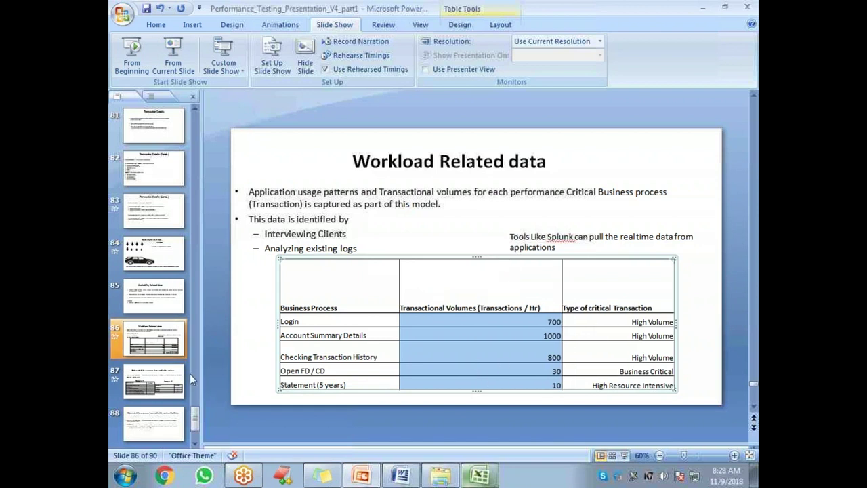
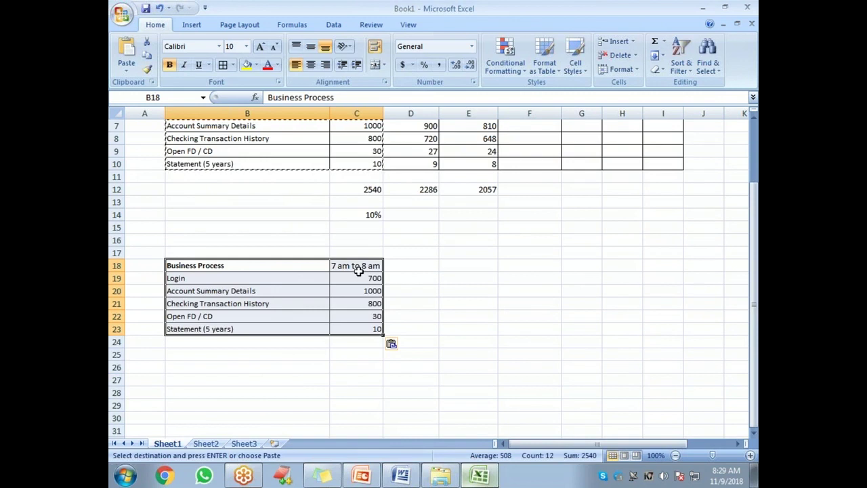
# Review the 7 am to 8 am heading and volumes in the copied business process table in Excel
pyautogui.click(359, 278)
pyautogui.click(363, 303)
pyautogui.click(365, 316)
pyautogui.click(366, 329)
pyautogui.click(357, 266)
pyautogui.click(366, 279)
pyautogui.click(369, 291)
# Add the column heading "Load Test (hr)" in D18, beside the copied table's 7 am to 8 am heading
pyautogui.click(402, 263)
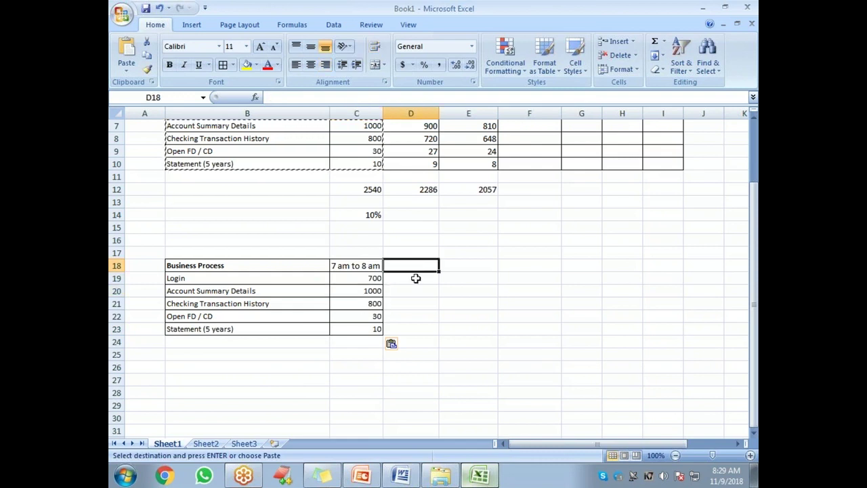
pyautogui.write('Lod')
pyautogui.write('ad Test')
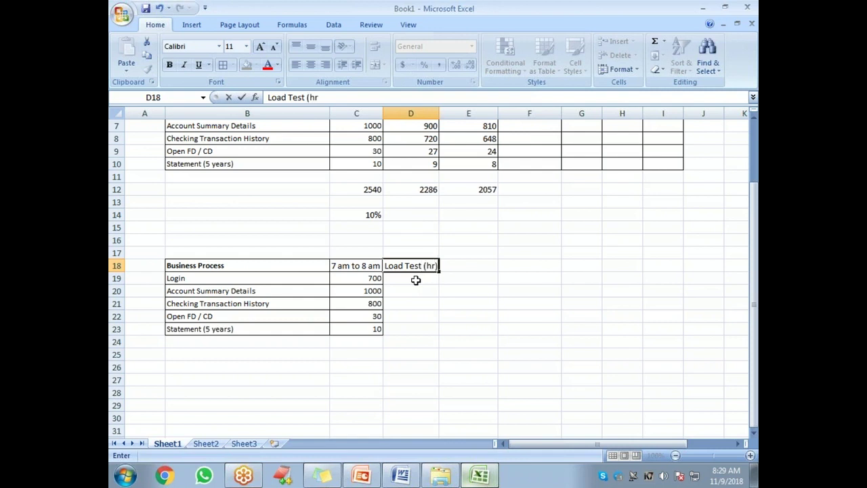
pyautogui.write('(hr)')
pyautogui.press('Return')
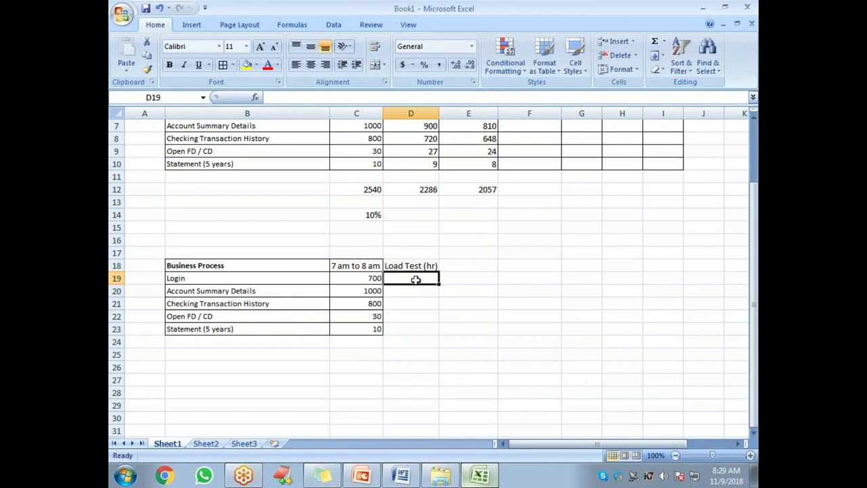
# Fill the Load Test (hr) column from Login to Statement (5 years) with 750, 800, 2000, 2 and 80
pyautogui.write('7')
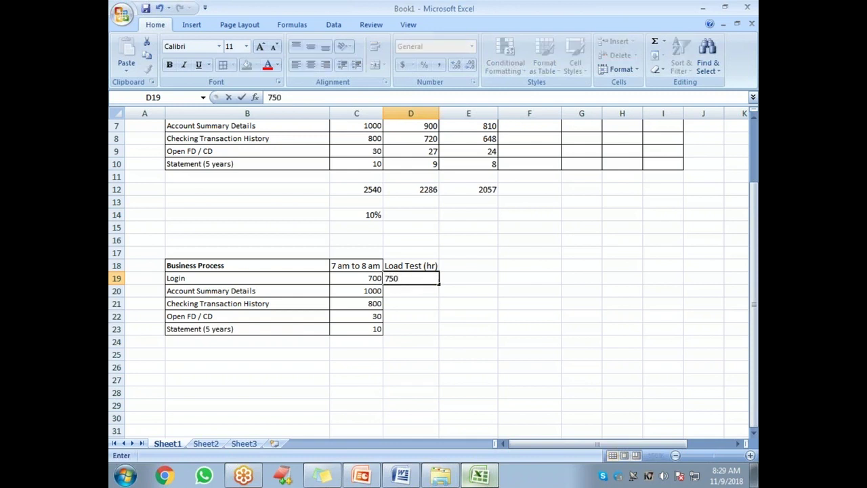
pyautogui.write('50')
pyautogui.press('Return')
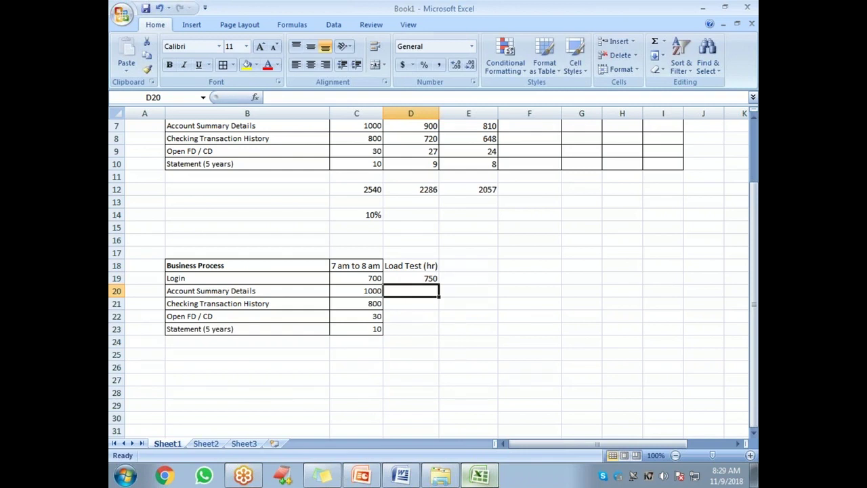
pyautogui.write('800')
pyautogui.press('Return')
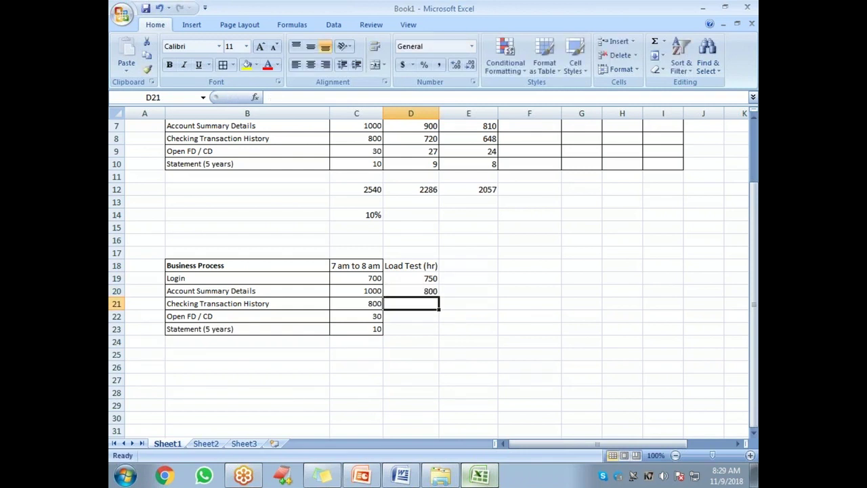
pyautogui.write('2000')
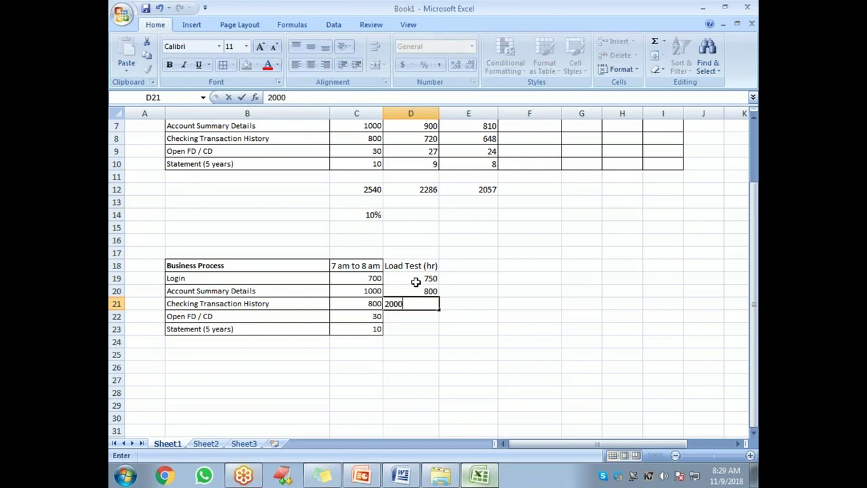
pyautogui.press('Return')
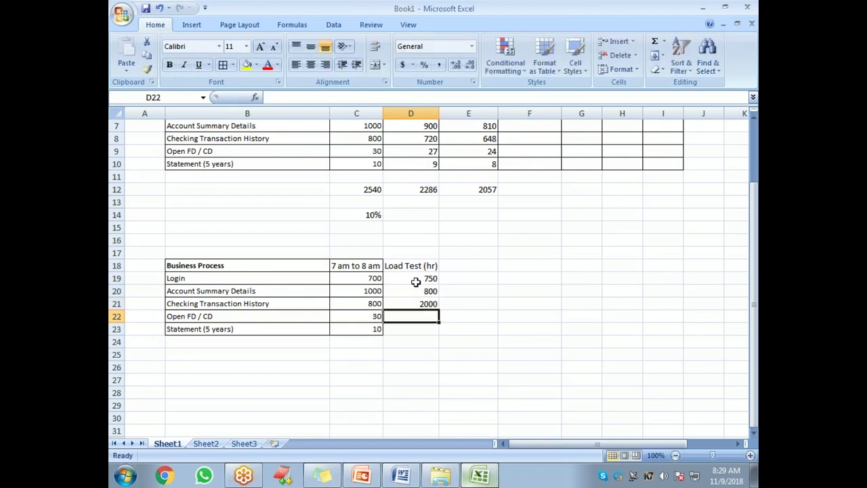
pyautogui.write('2')
pyautogui.press('Return')
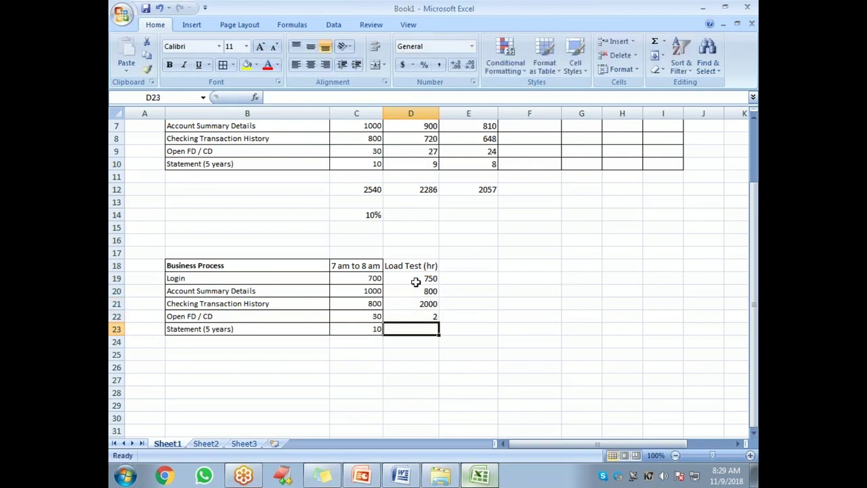
pyautogui.write('80')
pyautogui.press('Return')
pyautogui.moveTo(412, 278); pyautogui.dragTo(413, 330)
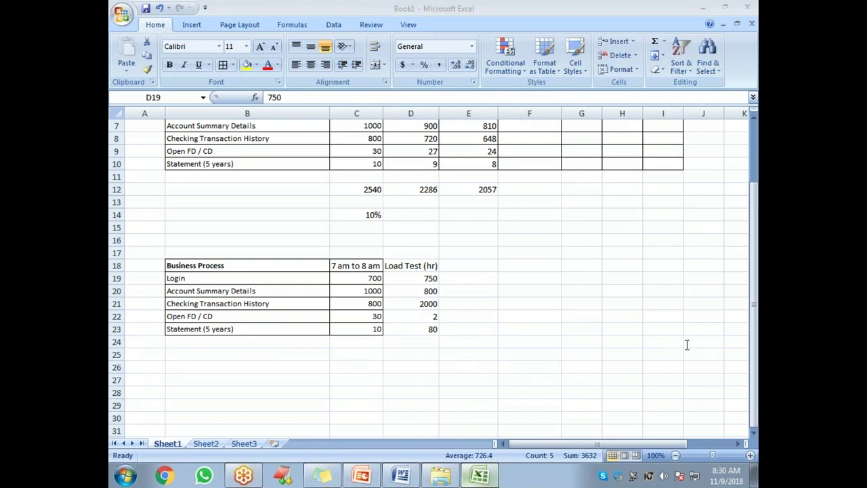
pyautogui.click(408, 285)
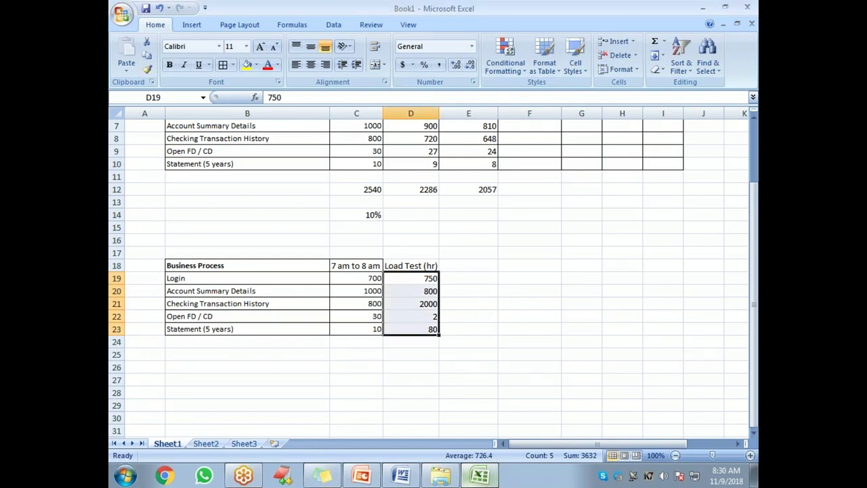
# Review the five business processes in the lower table alongside their 7 am to 8 am and Load Test (hr) volumes
pyautogui.click(194, 280)
pyautogui.click(199, 292)
pyautogui.click(200, 305)
pyautogui.click(203, 317)
pyautogui.click(203, 327)
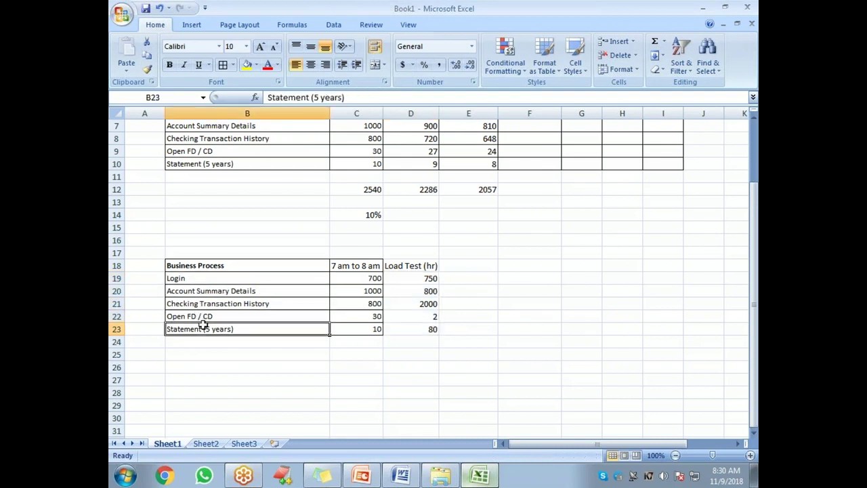
pyautogui.click(198, 289)
pyautogui.moveTo(422, 281); pyautogui.dragTo(411, 328)
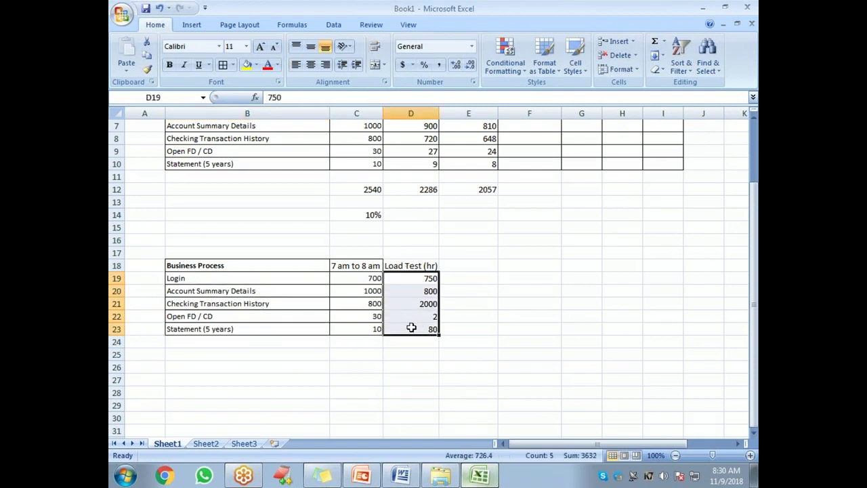
pyautogui.moveTo(225, 278); pyautogui.dragTo(238, 329)
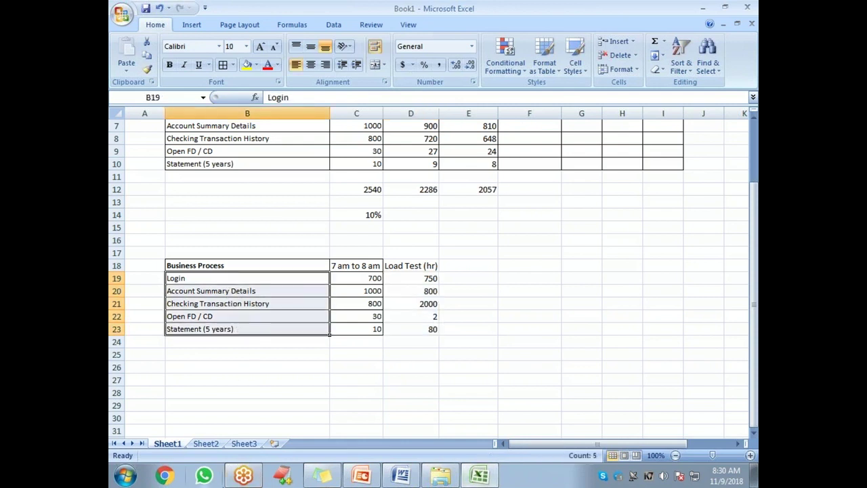
pyautogui.moveTo(359, 278); pyautogui.dragTo(364, 330)
pyautogui.click(364, 330)
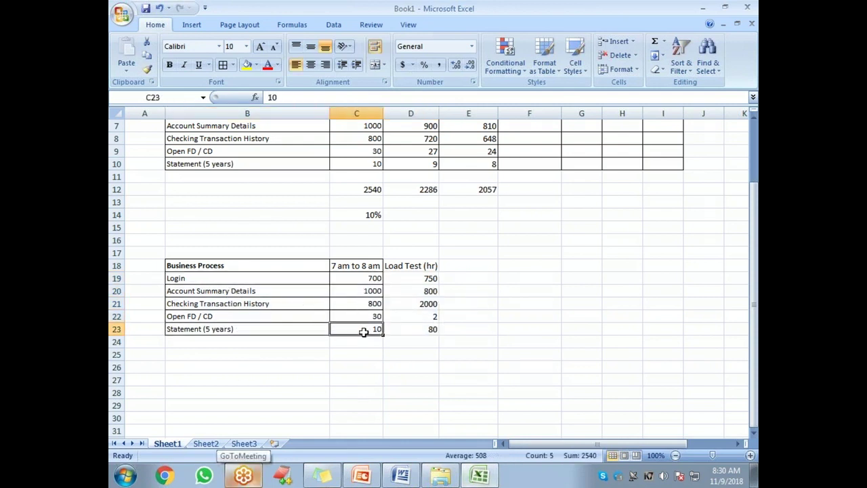
pyautogui.moveTo(411, 281); pyautogui.dragTo(418, 325)
pyautogui.click(418, 329)
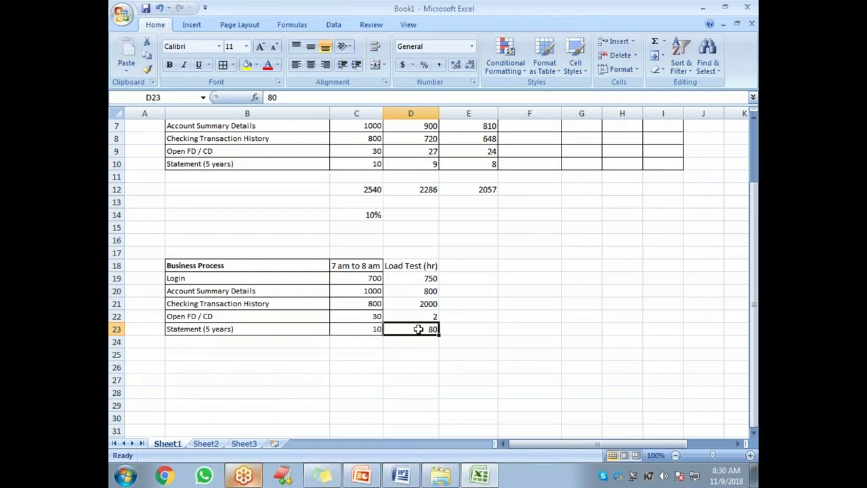
# Examine the Load Test (hr) volume of each business process, followed by each 7 am to 8 am volume
pyautogui.moveTo(409, 268); pyautogui.dragTo(415, 328)
pyautogui.click(408, 266)
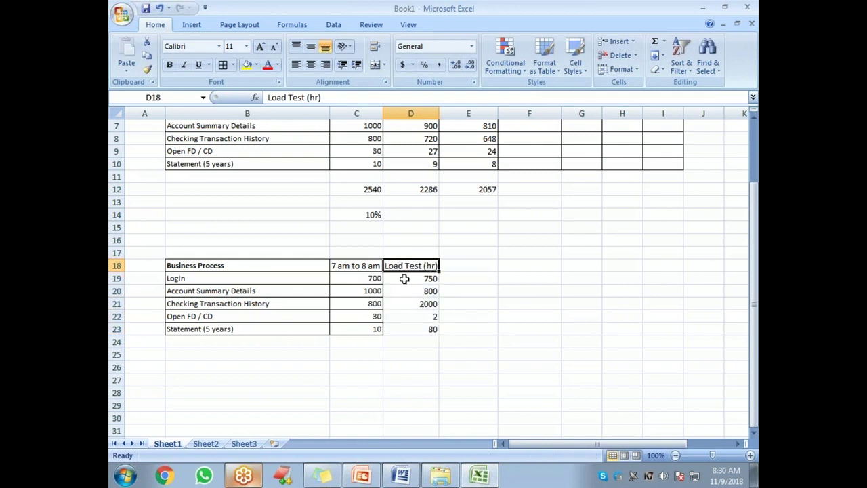
pyautogui.click(418, 280)
pyautogui.click(423, 292)
pyautogui.click(426, 304)
pyautogui.click(425, 316)
pyautogui.click(426, 329)
pyautogui.click(412, 291)
pyautogui.click(373, 279)
pyautogui.click(374, 291)
pyautogui.click(375, 304)
pyautogui.click(375, 328)
pyautogui.click(377, 316)
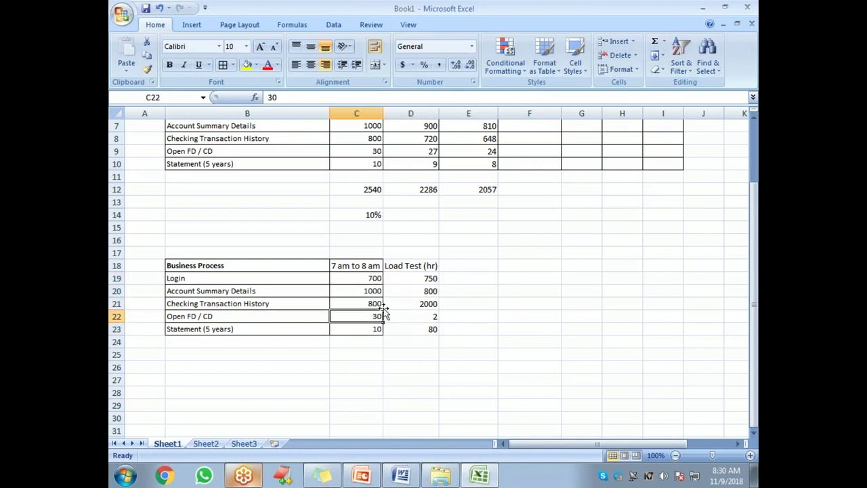
# Compare the Load Test (hr) column with the production volumes for 7 am to 8 am across all business processes
pyautogui.click(439, 282)
pyautogui.click(374, 280)
pyautogui.click(398, 292)
pyautogui.click(376, 291)
pyautogui.moveTo(424, 280); pyautogui.dragTo(430, 329)
pyautogui.click(430, 329)
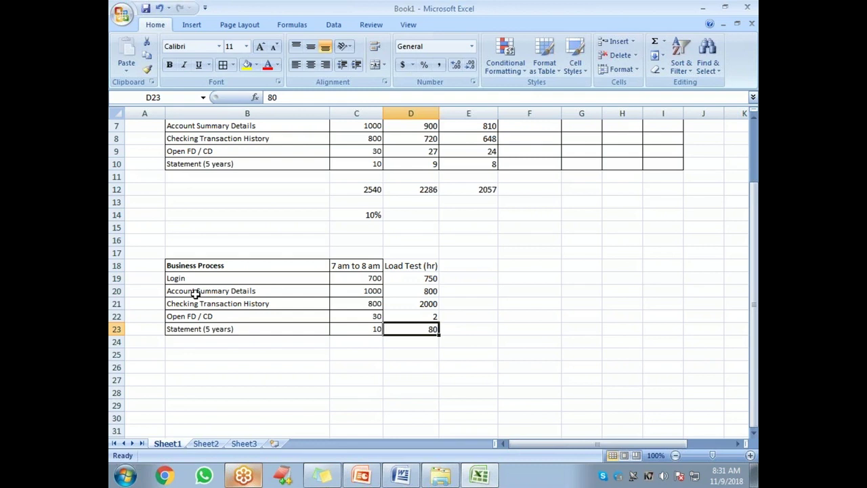
pyautogui.moveTo(367, 279); pyautogui.dragTo(369, 325)
pyautogui.moveTo(421, 280); pyautogui.dragTo(422, 326)
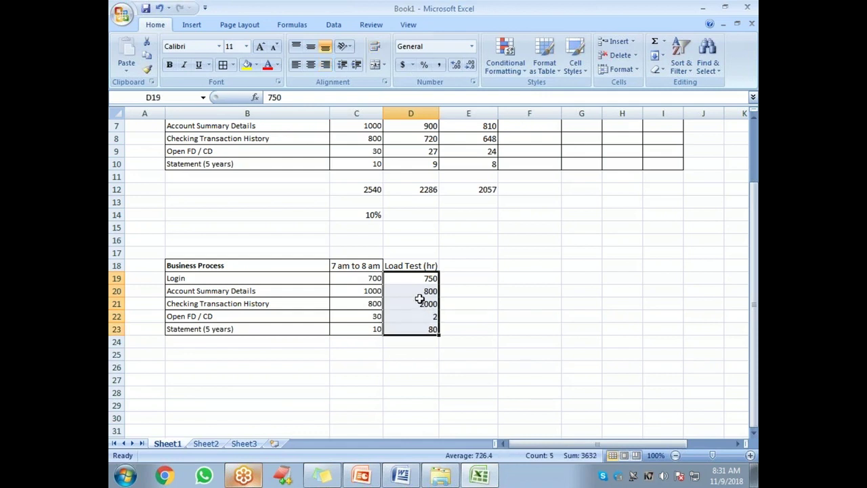
pyautogui.moveTo(364, 281); pyautogui.dragTo(375, 328)
pyautogui.moveTo(414, 281); pyautogui.dragTo(400, 326)
pyautogui.click(422, 326)
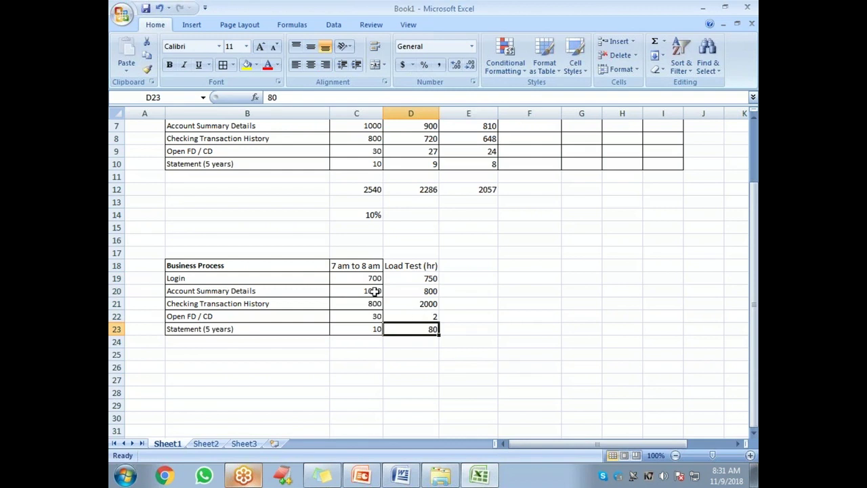
pyautogui.moveTo(357, 270); pyautogui.dragTo(369, 338)
pyautogui.click(370, 337)
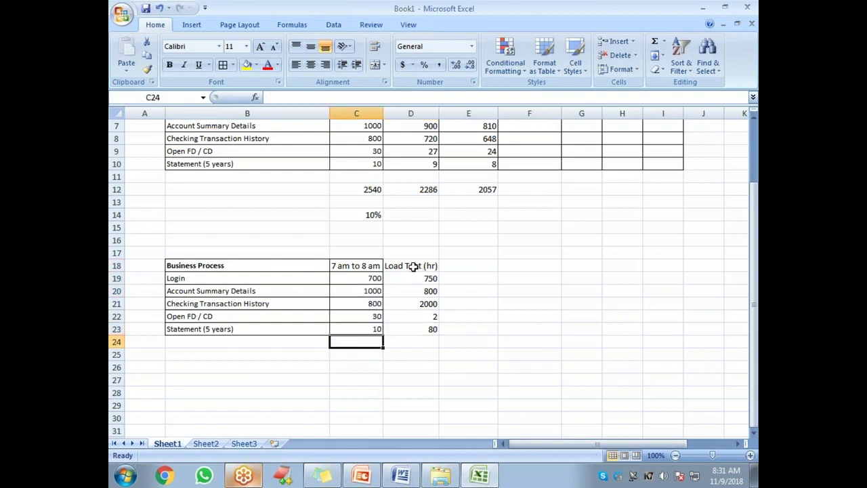
pyautogui.moveTo(412, 265); pyautogui.dragTo(425, 335)
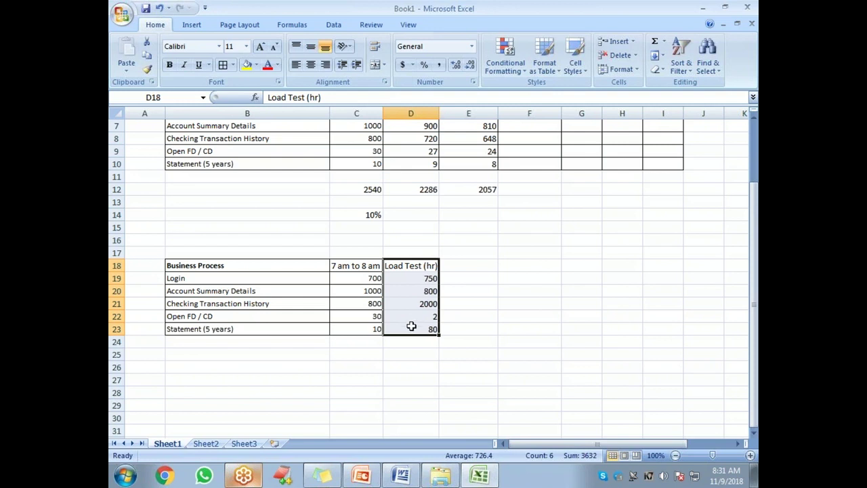
pyautogui.click(411, 279)
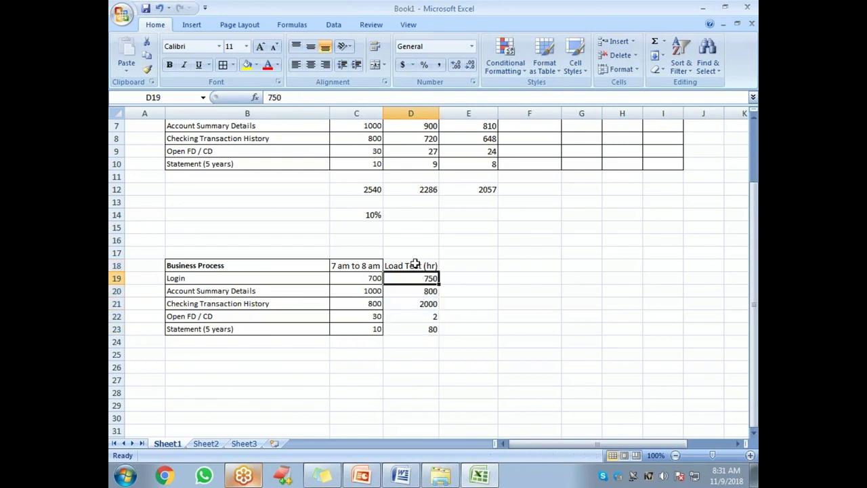
# Add a second "Load Test (hr)" column heading in E18, beside the existing load test column
pyautogui.click(461, 267)
pyautogui.write('Load Test (')
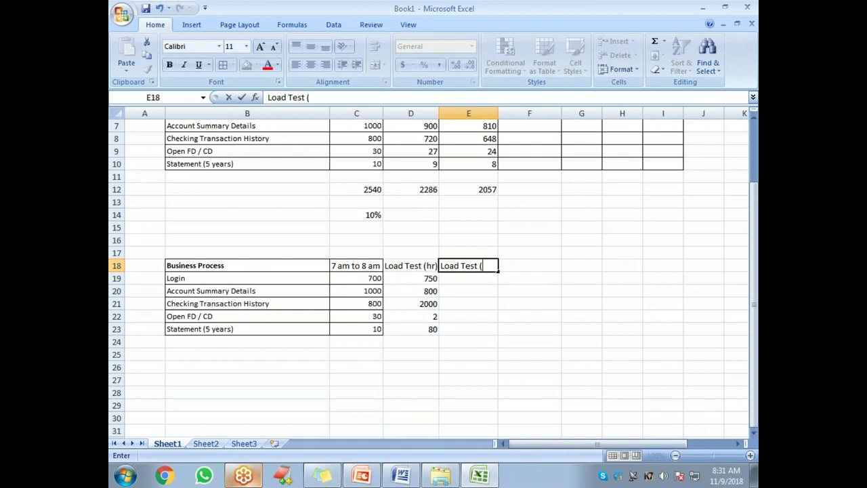
pyautogui.write('hr)')
pyautogui.press('Return')
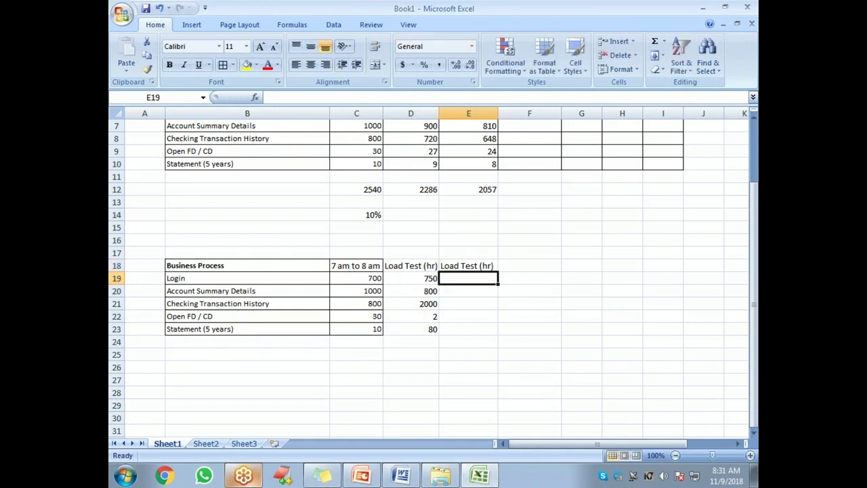
# Copy the 7 am to 8 am volumes from Login to Statement (5 years) into E19:E23 under the second Load Test (hr) heading
pyautogui.moveTo(362, 278); pyautogui.dragTo(366, 328)
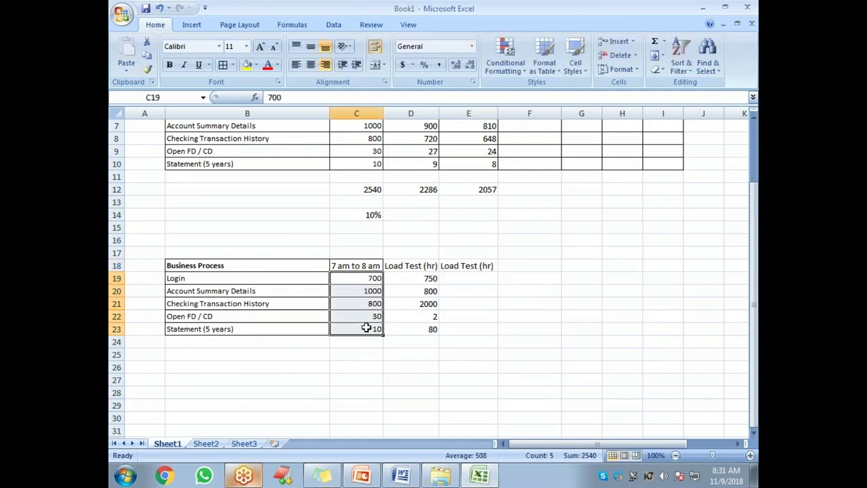
pyautogui.hotkey('ctrl', 'c')
pyautogui.click(482, 279)
pyautogui.hotkey('ctrl', 'v')
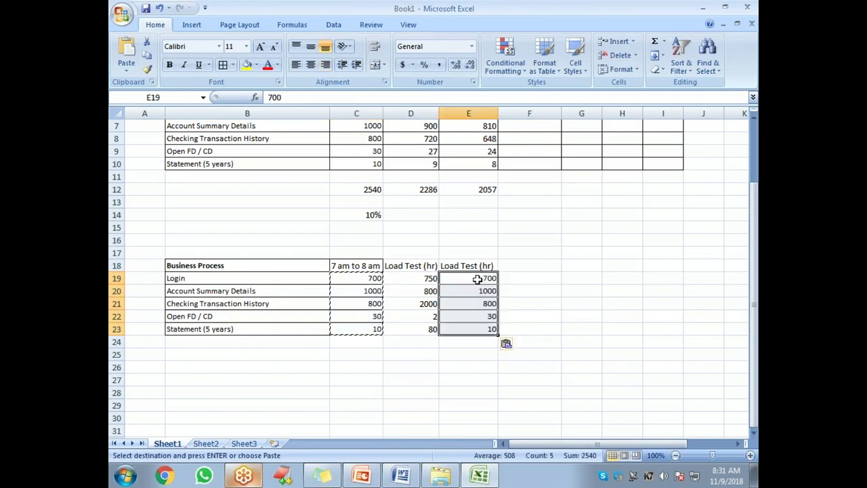
pyautogui.moveTo(474, 281); pyautogui.dragTo(483, 328)
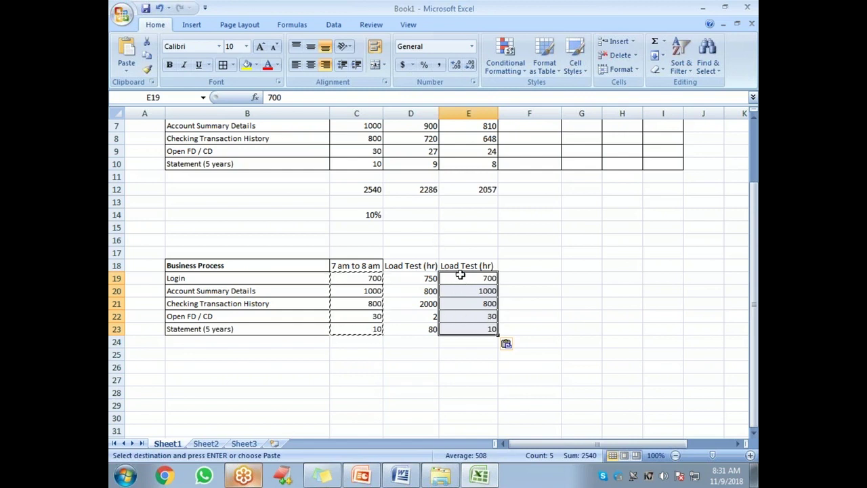
# Switch to the Word notes and add the line "WLM - Work Load Modeling" below the web server log line
pyautogui.click(415, 474)
pyautogui.scroll(-6, 431, 395)
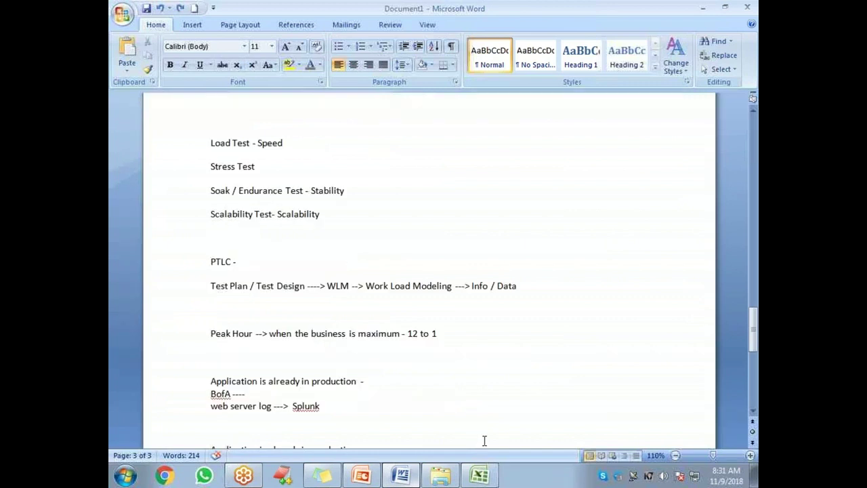
pyautogui.click(367, 236)
pyautogui.press('Return')
pyautogui.press('Return')
pyautogui.write('WLM')
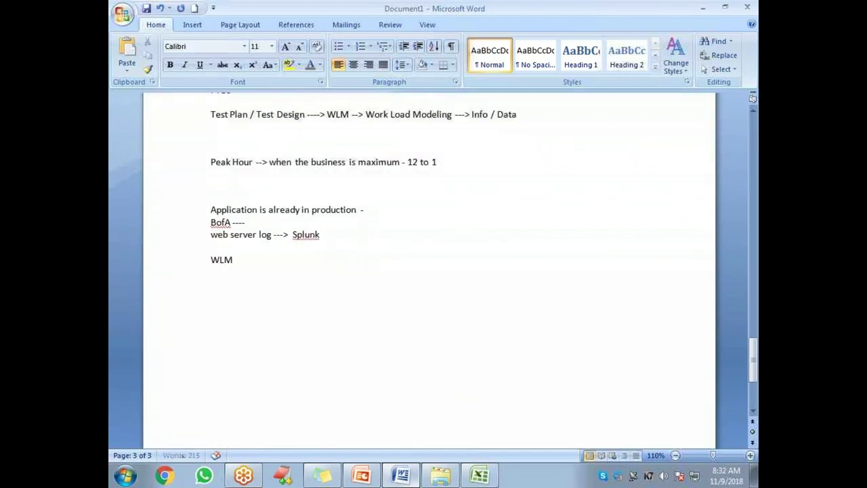
pyautogui.write(' - Work Modeling Mo')
pyautogui.press('BackSpace')
pyautogui.press('BackSpace')
pyautogui.press('BackSpace')
pyautogui.press('BackSpace')
pyautogui.press('BackSpace')
pyautogui.press('BackSpace')
pyautogui.press('BackSpace')
pyautogui.press('BackSpace')
pyautogui.write('Load Modeling')
# Return to Excel and compare the 7 am to 8 am volumes with the second Load Test (hr) column
pyautogui.hotkey('alt', 'Tab')
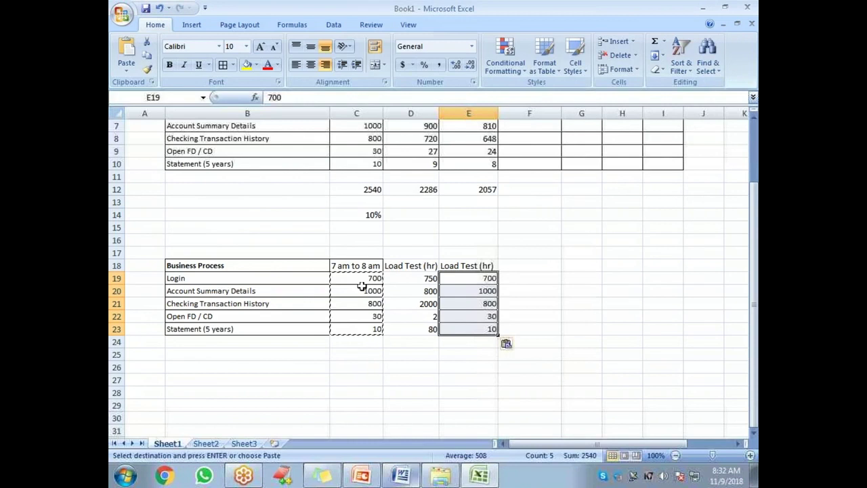
pyautogui.click(359, 278)
pyautogui.moveTo(360, 278); pyautogui.dragTo(355, 316)
pyautogui.moveTo(463, 282); pyautogui.dragTo(465, 330)
pyautogui.moveTo(364, 281); pyautogui.dragTo(374, 324)
pyautogui.press('Up')
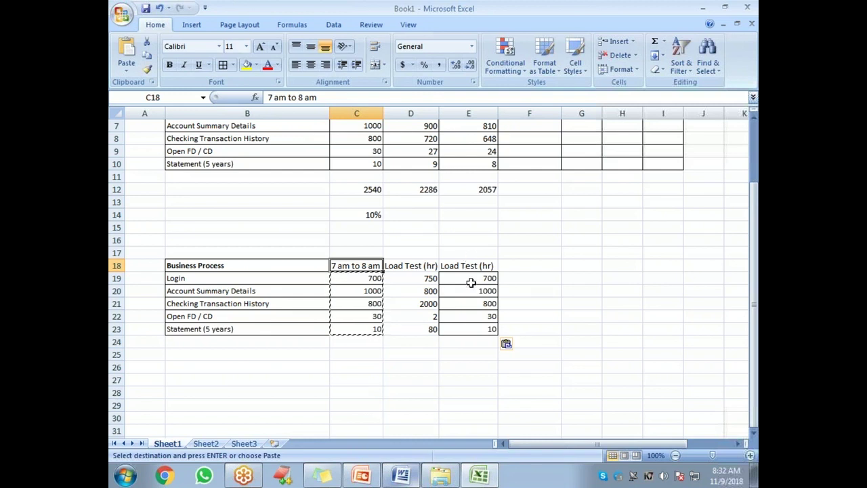
# Switch to Word and append "- Pacing" to the WLM - Work Load Modeling line
pyautogui.hotkey('alt', 'Tab')
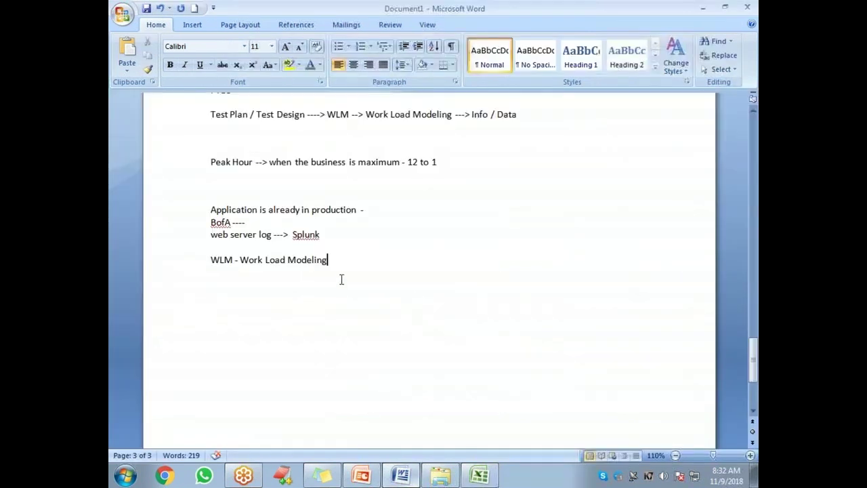
pyautogui.write('- Pacing')
pyautogui.moveTo(240, 264); pyautogui.dragTo(310, 260)
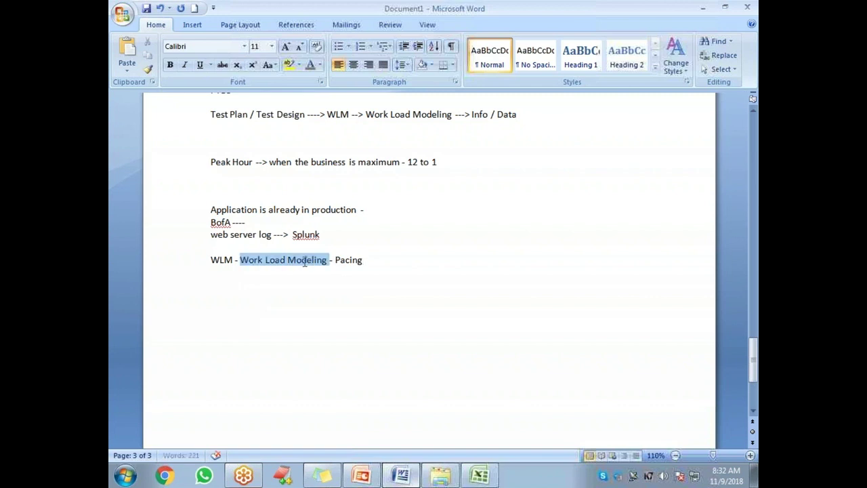
pyautogui.click(308, 305)
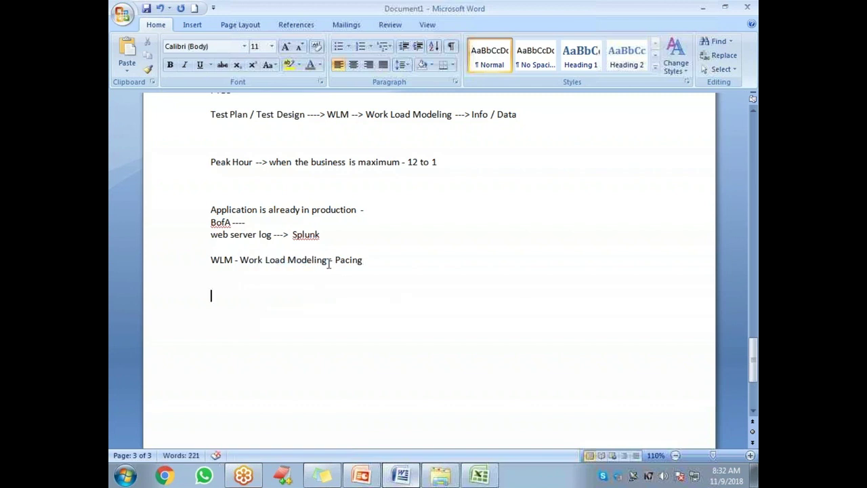
pyautogui.moveTo(336, 260); pyautogui.dragTo(347, 263)
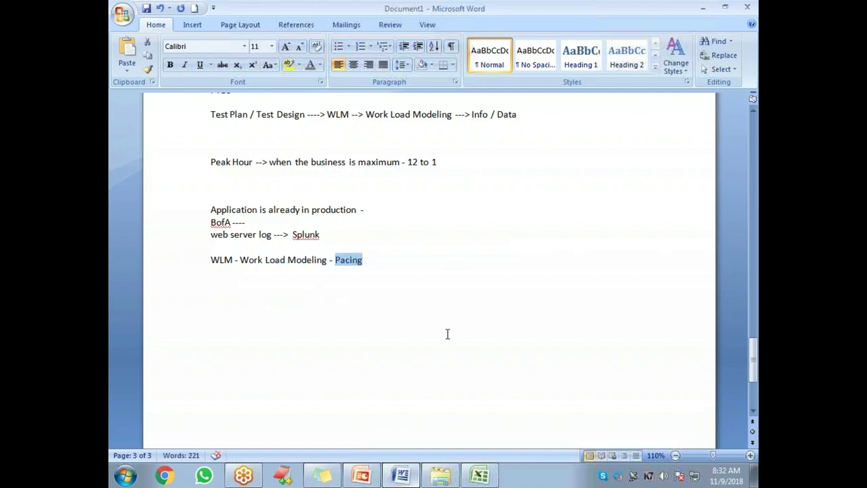
# Switch back to Excel and check the second Load Test (hr) column against the 7 am to 8 am volumes
pyautogui.hotkey('alt', 'Tab')
pyautogui.moveTo(470, 266); pyautogui.dragTo(471, 328)
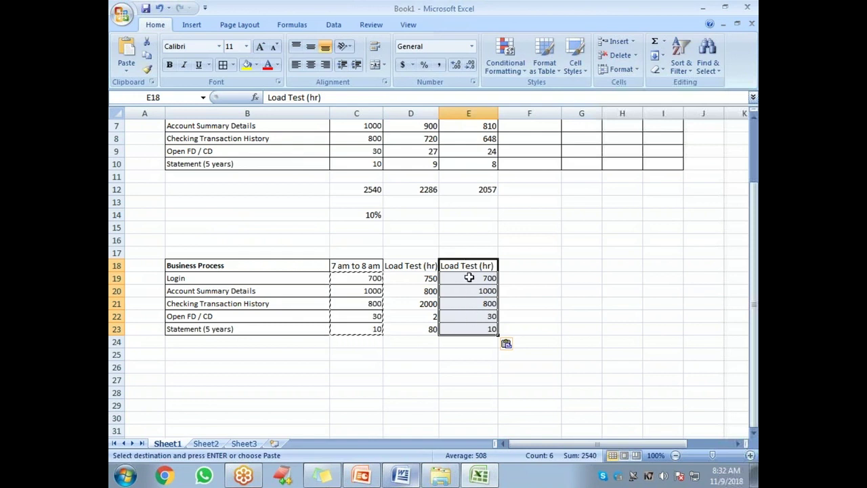
pyautogui.moveTo(469, 277); pyautogui.dragTo(476, 322)
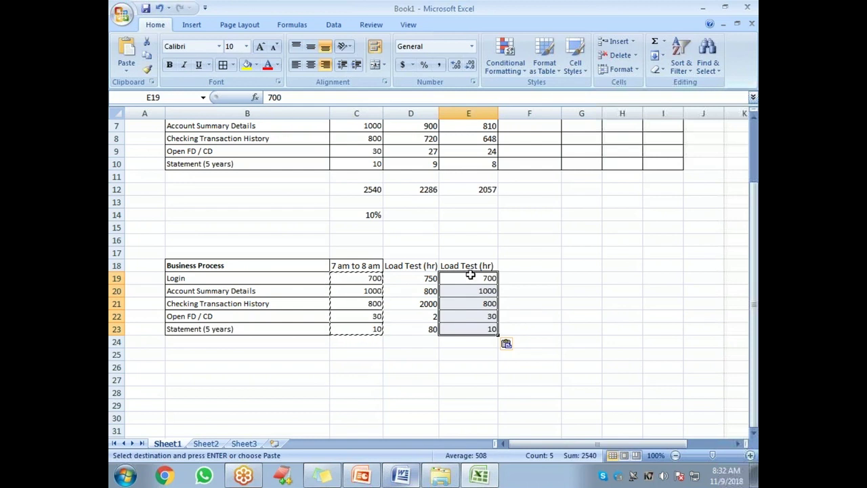
pyautogui.moveTo(368, 278); pyautogui.dragTo(364, 339)
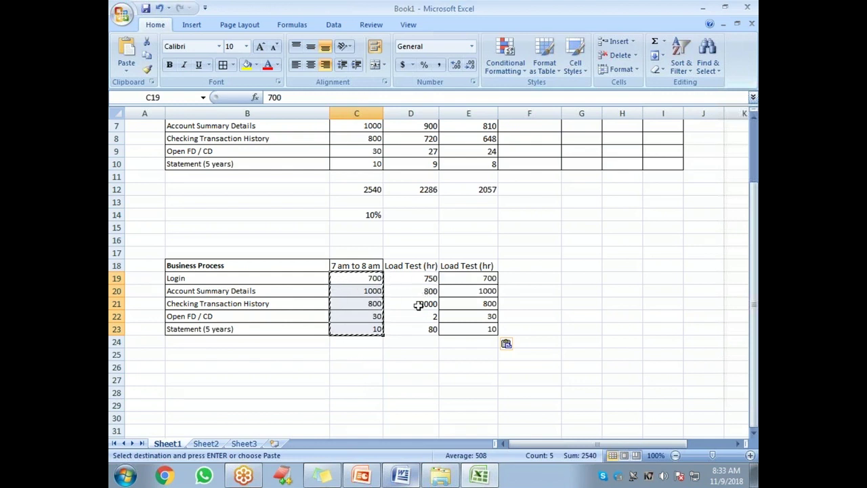
# Revisit the Pacing note in Word, then compare both Load Test (hr) columns with the 7 am to 8 am volumes in Excel
pyautogui.hotkey('alt', 'Tab')
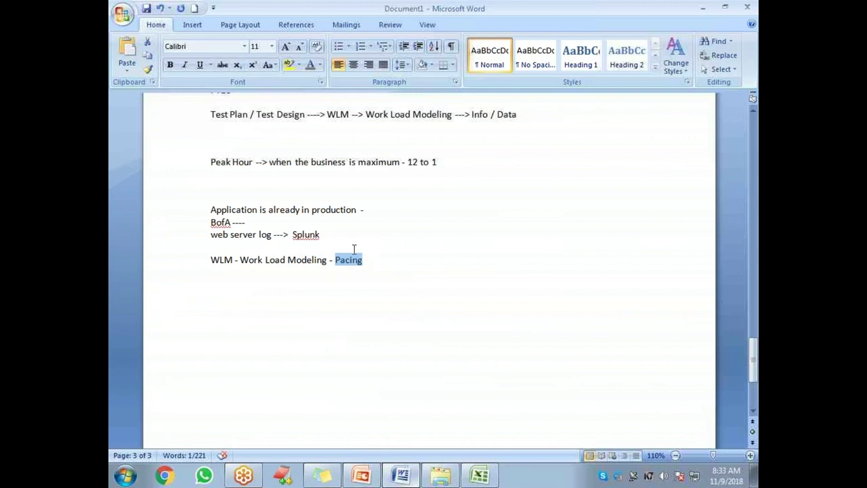
pyautogui.hotkey('alt', 'Tab')
pyautogui.moveTo(359, 279); pyautogui.dragTo(362, 332)
pyautogui.moveTo(455, 281); pyautogui.dragTo(467, 330)
pyautogui.moveTo(402, 277); pyautogui.dragTo(405, 328)
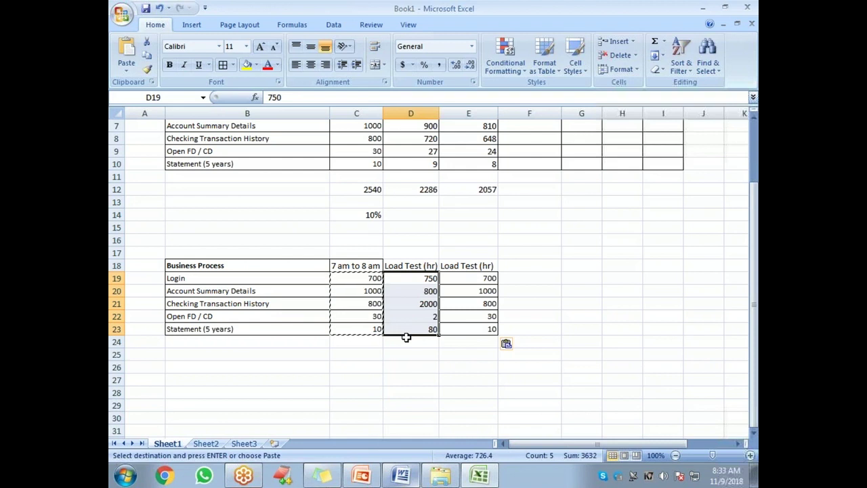
pyautogui.moveTo(361, 277); pyautogui.dragTo(361, 328)
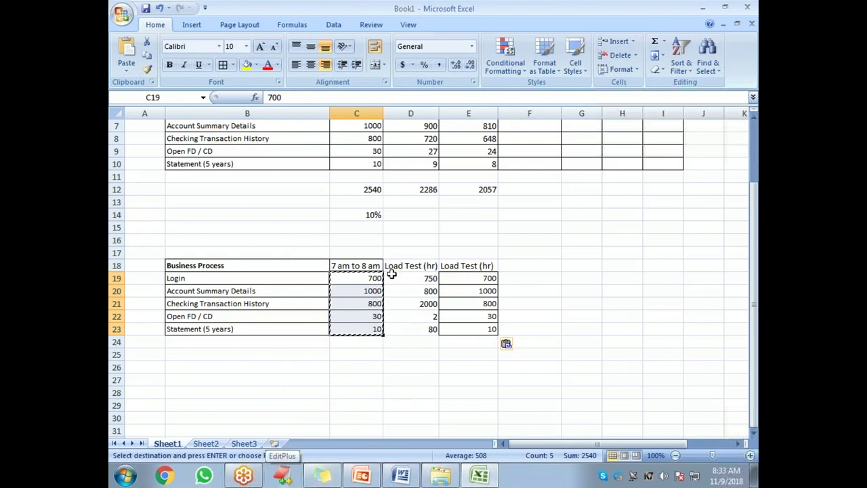
pyautogui.click(479, 278)
pyautogui.moveTo(420, 278); pyautogui.dragTo(414, 328)
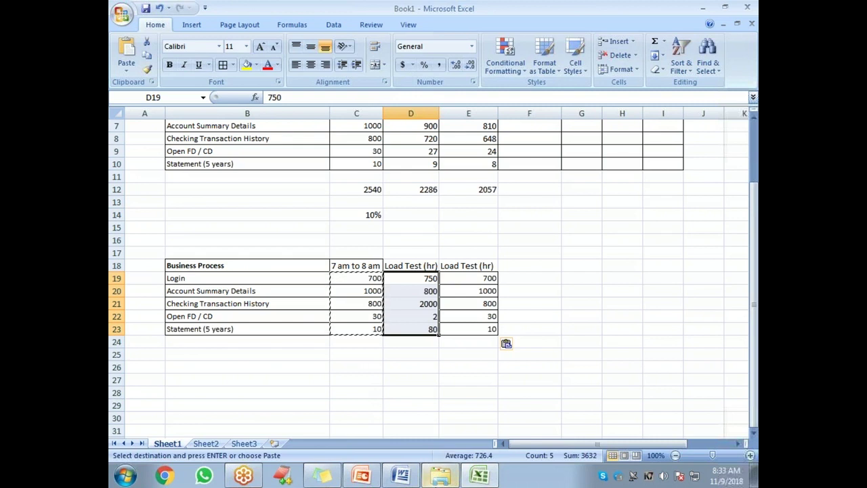
pyautogui.moveTo(414, 278); pyautogui.dragTo(412, 324)
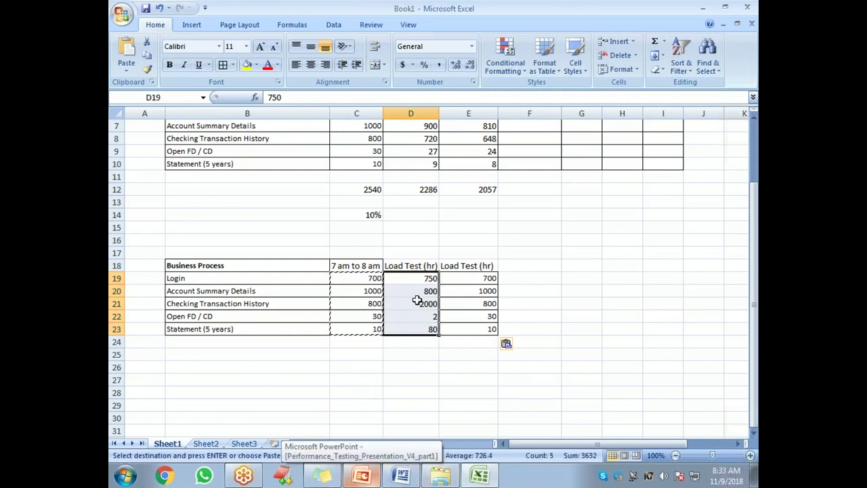
pyautogui.moveTo(467, 278); pyautogui.dragTo(467, 328)
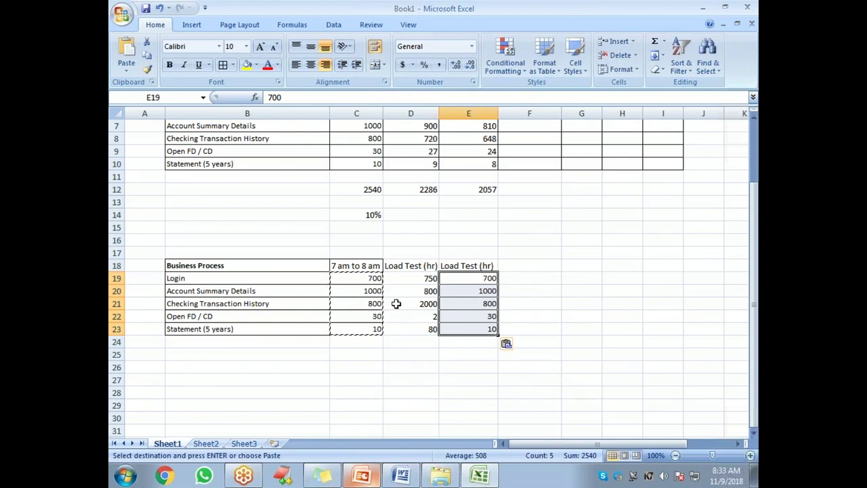
# Recheck the hourly volume tables in Excel, then switch to Word and add "10% to 20%" below the WLM - Work Load Modeling line
pyautogui.scroll(2, 396, 304)
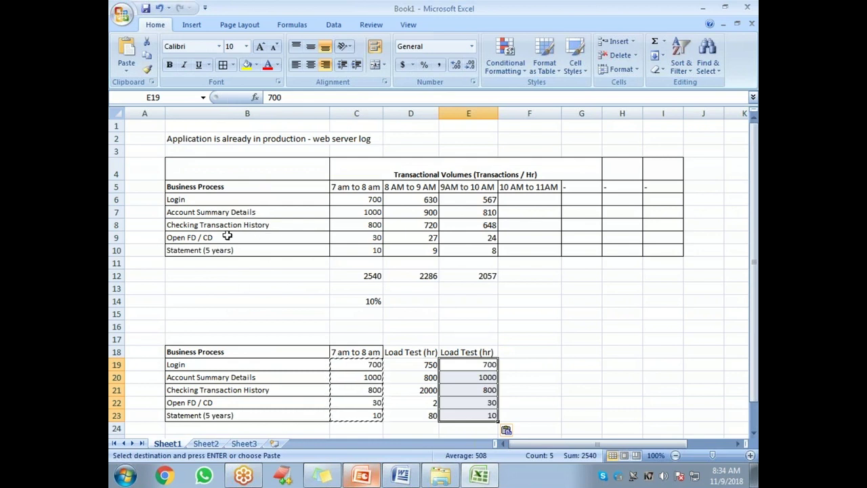
pyautogui.scroll(-1, 227, 236)
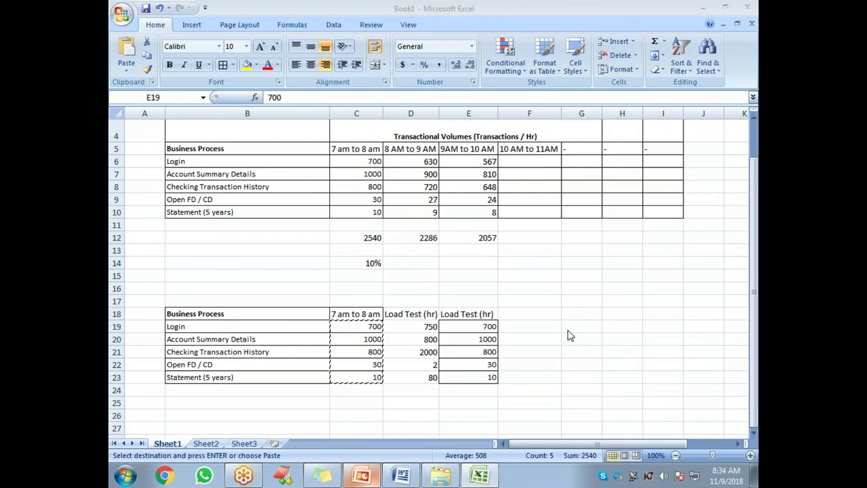
pyautogui.click(402, 476)
pyautogui.click(384, 260)
pyautogui.press('Return')
pyautogui.press('Return')
pyautogui.write('10% to 20%')
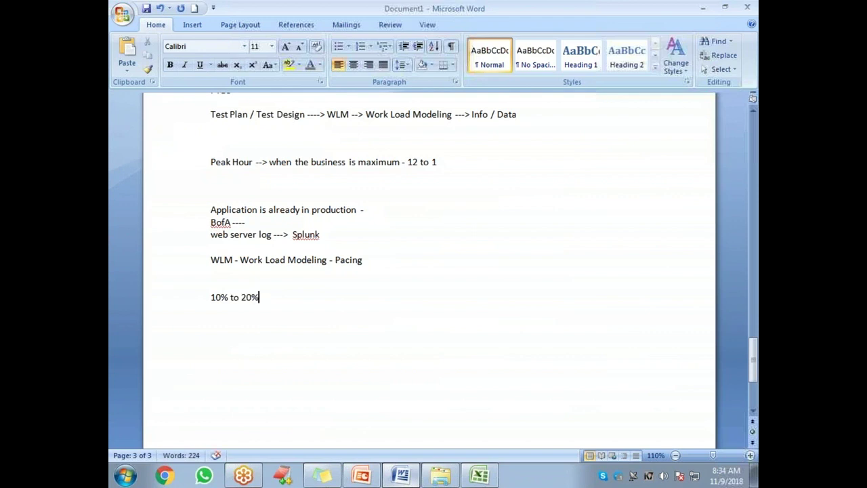
# Add the lines "1000 hours -- 50 hours" and "IT -Arts" below the 10% to 20% note
pyautogui.press('Return')
pyautogui.press('Return')
pyautogui.write('1000 hours')
pyautogui.write('-- 50 hours')
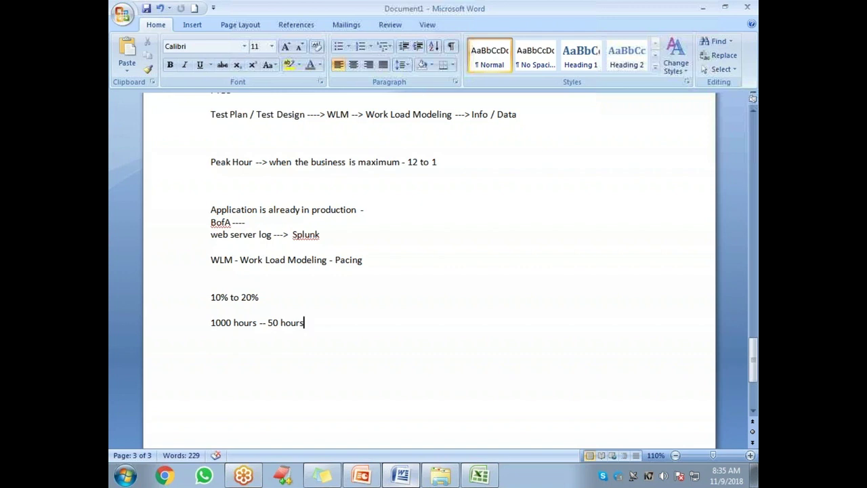
pyautogui.press('Return')
pyautogui.write('IT -Arts')
# Highlight 1000 in the hours note, glance at the Excel volume tables and return to the Word notes
pyautogui.doubleClick(227, 324)
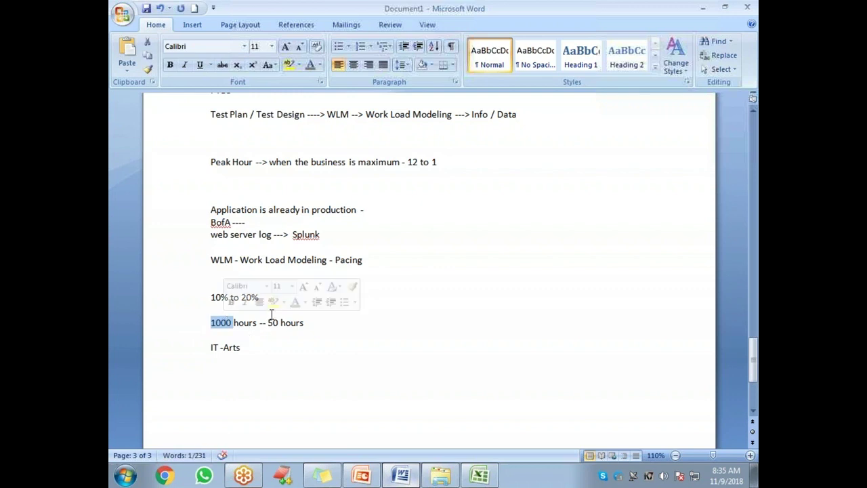
pyautogui.click(270, 355)
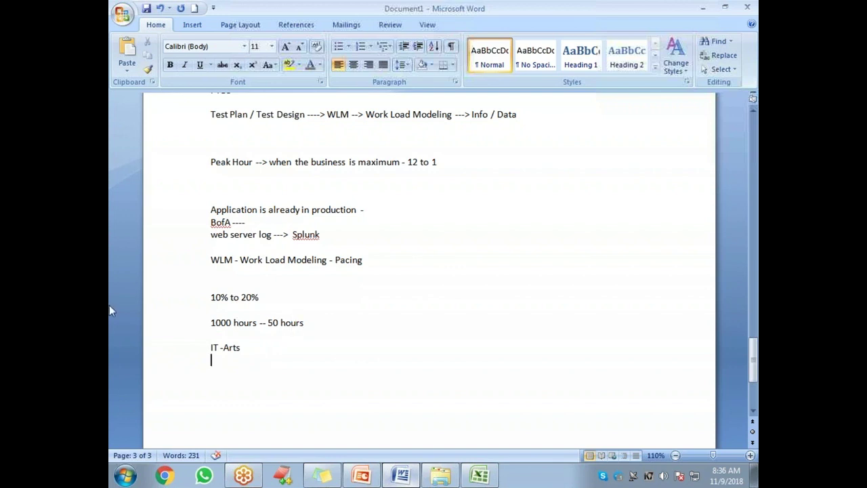
pyautogui.click(212, 329)
pyautogui.moveTo(213, 331); pyautogui.dragTo(234, 323)
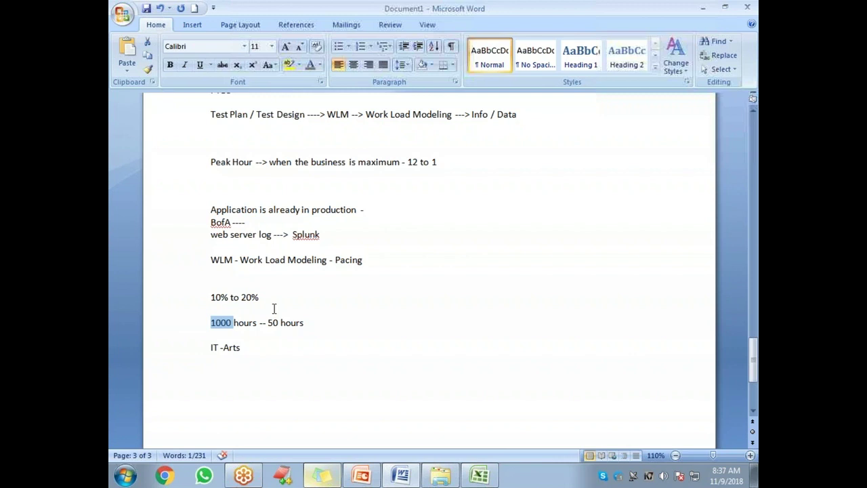
pyautogui.hotkey('alt', 'Tab')
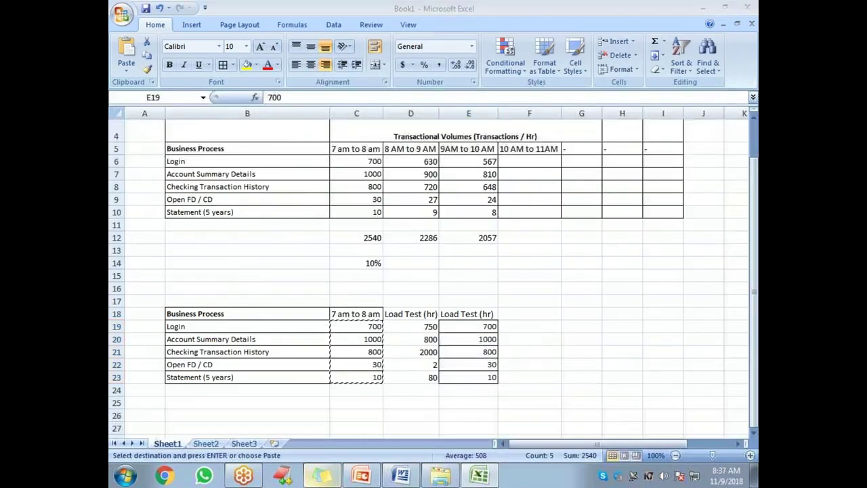
pyautogui.hotkey('alt', 'Tab')
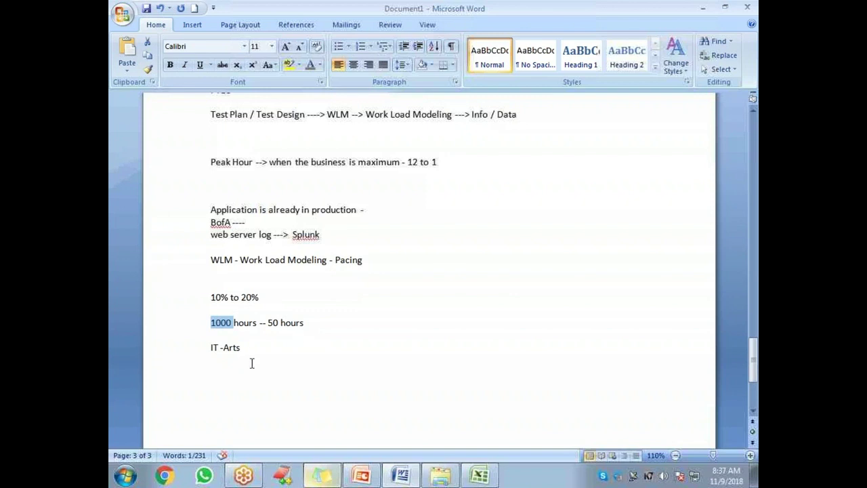
# Append "- 200 hours" to the end of the "1000 hours -- 50 hours" line
pyautogui.moveTo(270, 322); pyautogui.dragTo(324, 323)
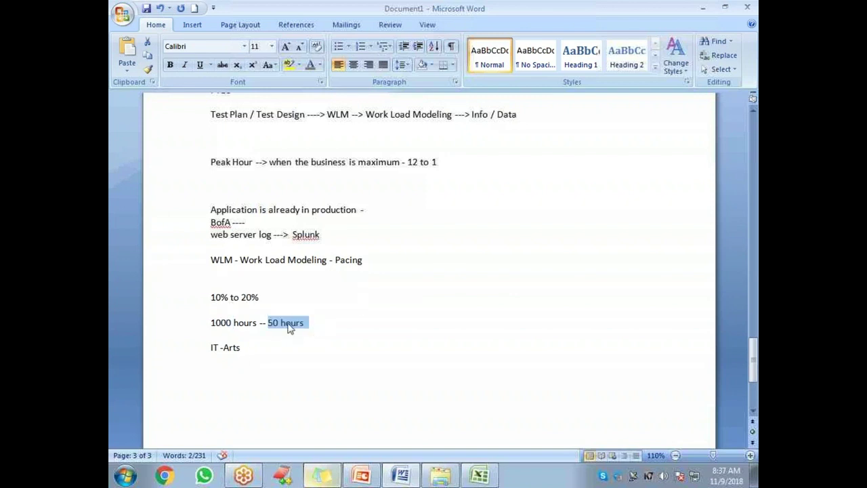
pyautogui.click(348, 324)
pyautogui.write('- 100 hours')
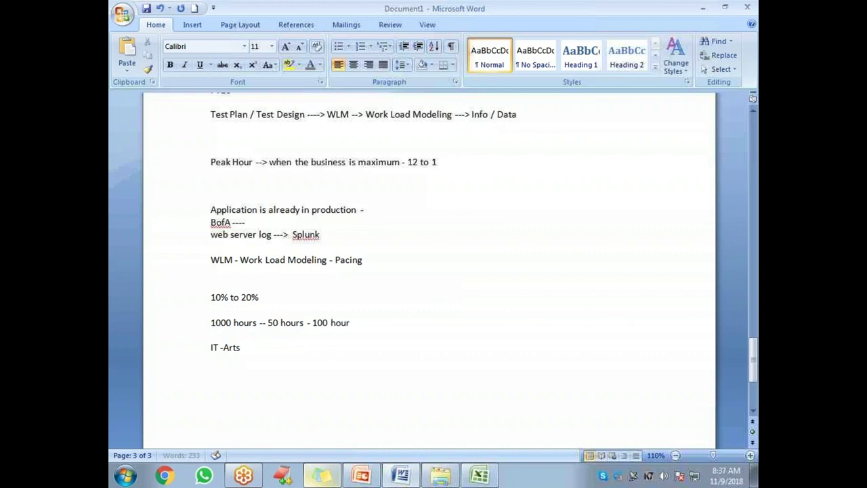
pyautogui.press('BackSpace')
pyautogui.press('BackSpace')
pyautogui.press('BackSpace')
pyautogui.press('BackSpace')
pyautogui.press('BackSpace')
pyautogui.press('BackSpace')
pyautogui.press('BackSpace')
pyautogui.press('BackSpace')
pyautogui.press('BackSpace')
pyautogui.write('200 hours')
# Switch to the PowerPoint presentation and review the Workload Related data slide and the response times and other metrics slide
pyautogui.hotkey('alt', 'Tab')
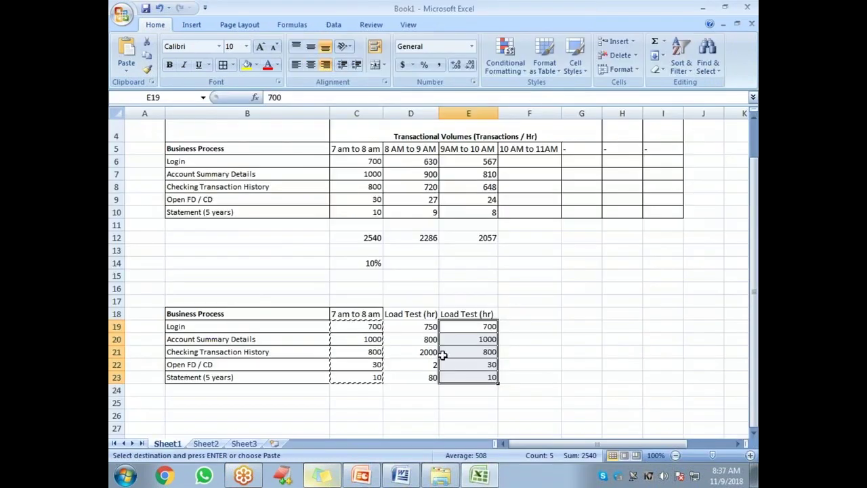
pyautogui.click(362, 478)
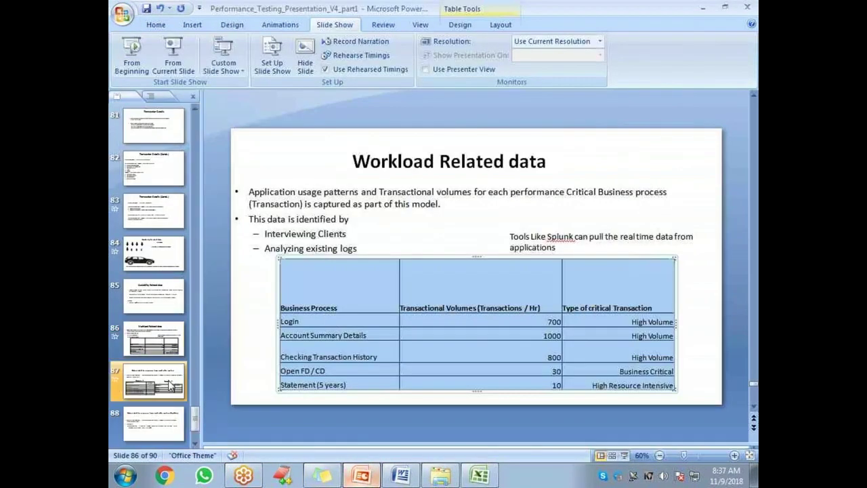
pyautogui.click(170, 385)
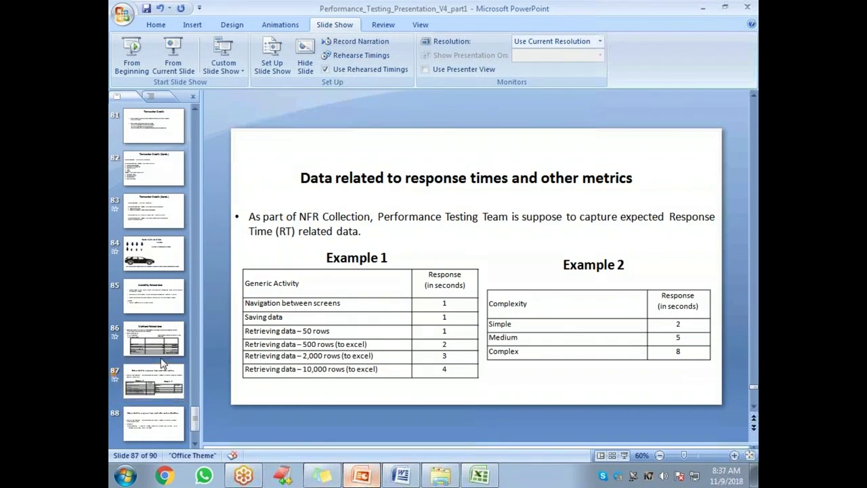
pyautogui.click(156, 340)
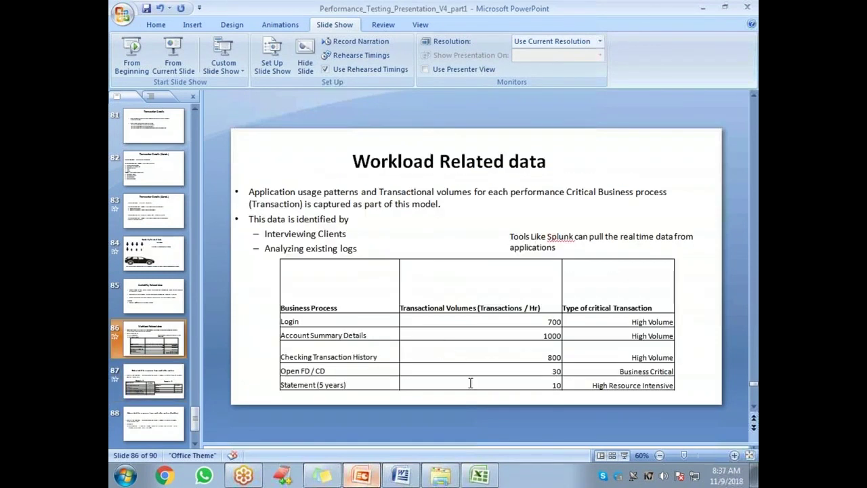
pyautogui.click(158, 382)
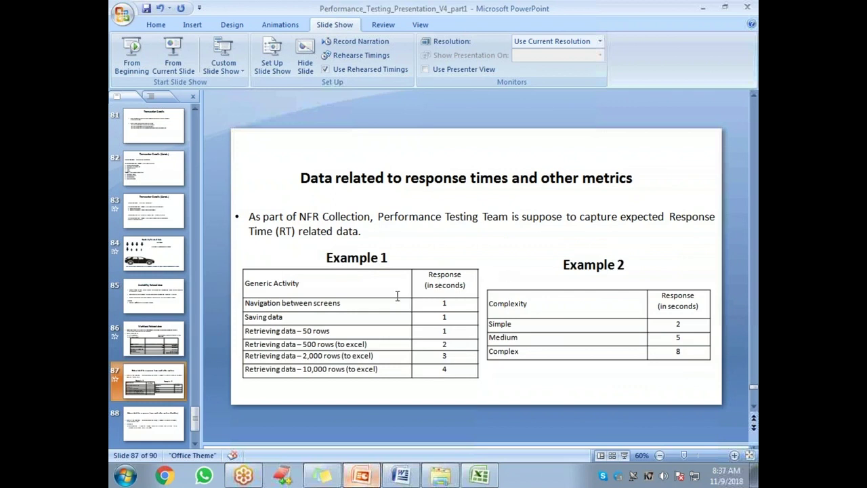
# Look through the slides from Workload Related data to the final slide, then go back to the response times and other metrics slide
pyautogui.click(158, 339)
pyautogui.click(164, 368)
pyautogui.scroll(-1, 164, 383)
pyautogui.click(164, 383)
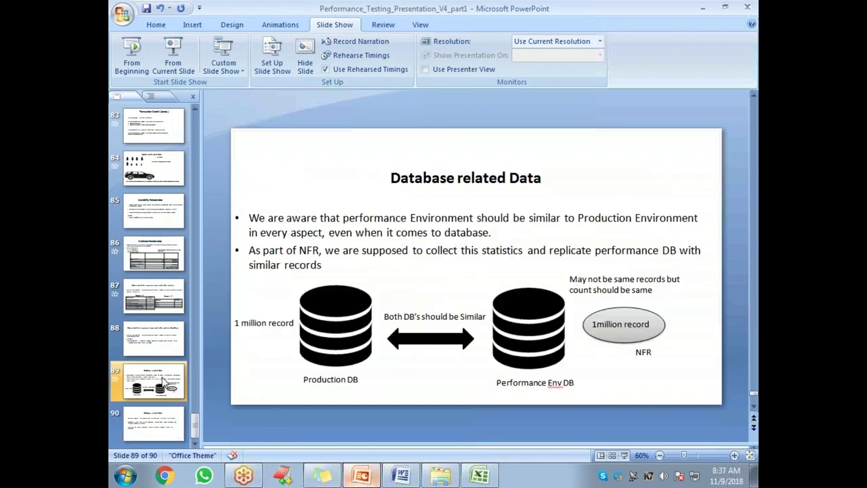
pyautogui.press('Up')
pyautogui.press('Up')
pyautogui.press('Down')
pyautogui.press('Down')
pyautogui.press('Down')
pyautogui.press('Up')
pyautogui.press('Up')
pyautogui.press('Up')
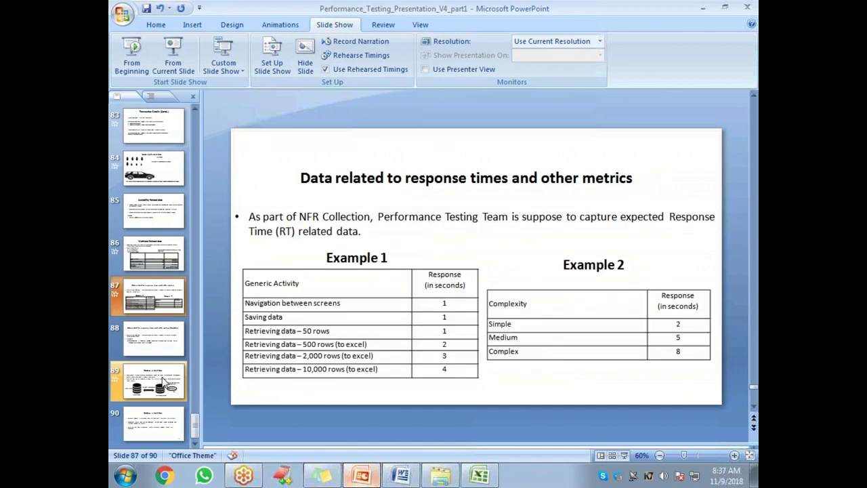